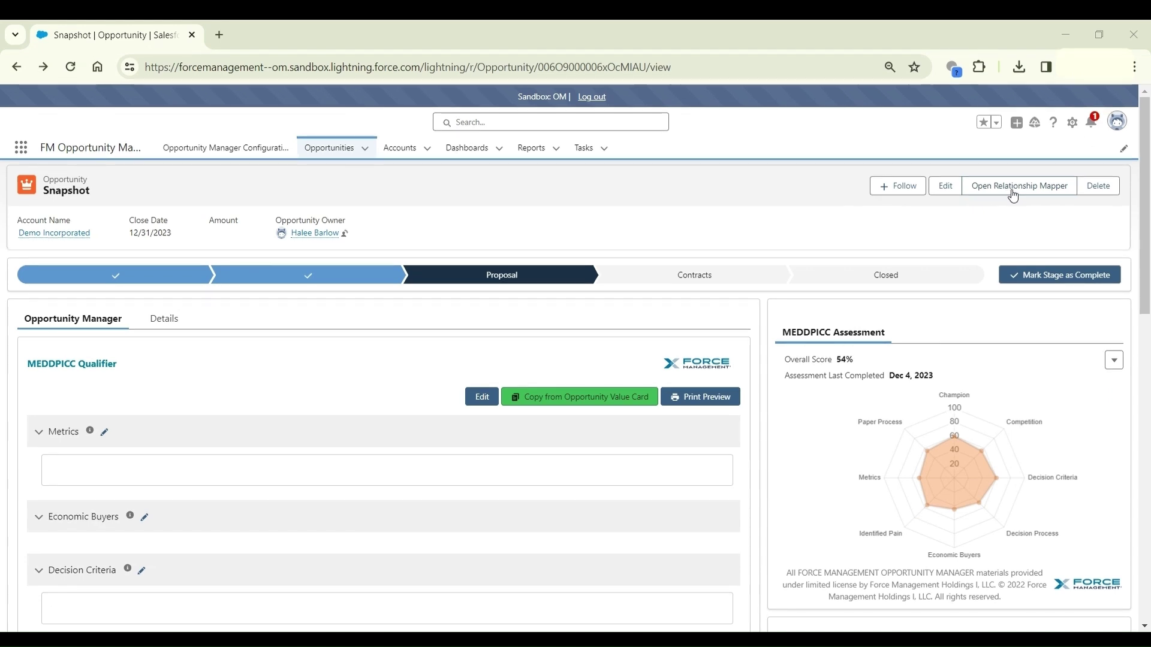
Step: Open the opportunity's Relationship Mapper and save the CEO contact as the initial contact
click(1012, 192)
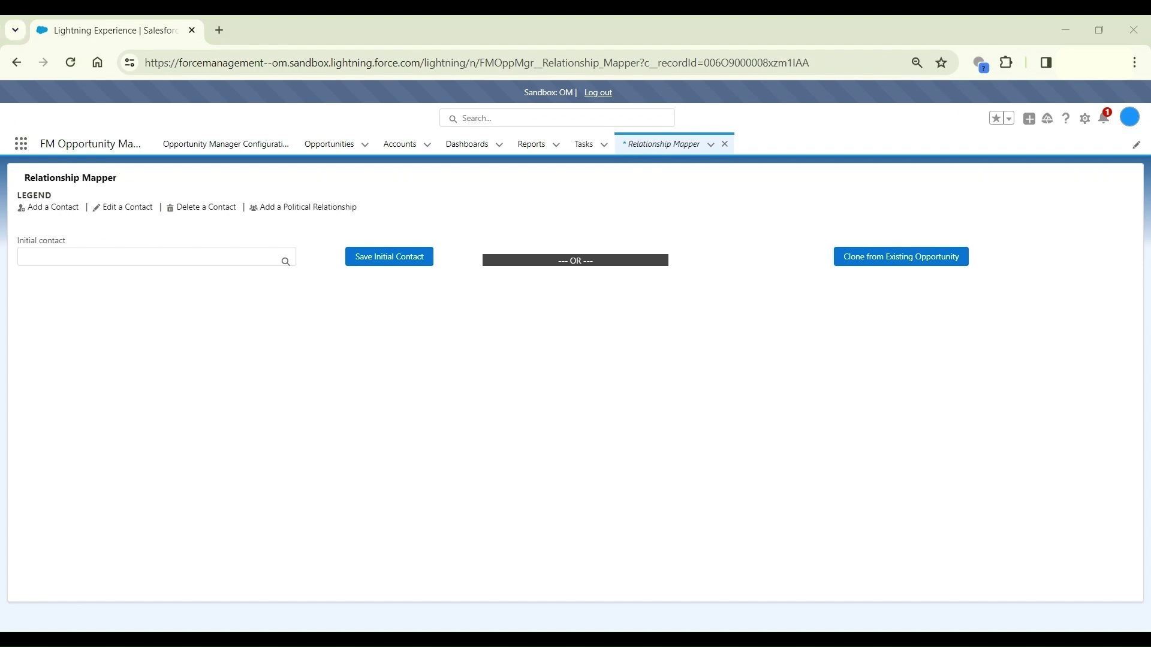
click(67, 258)
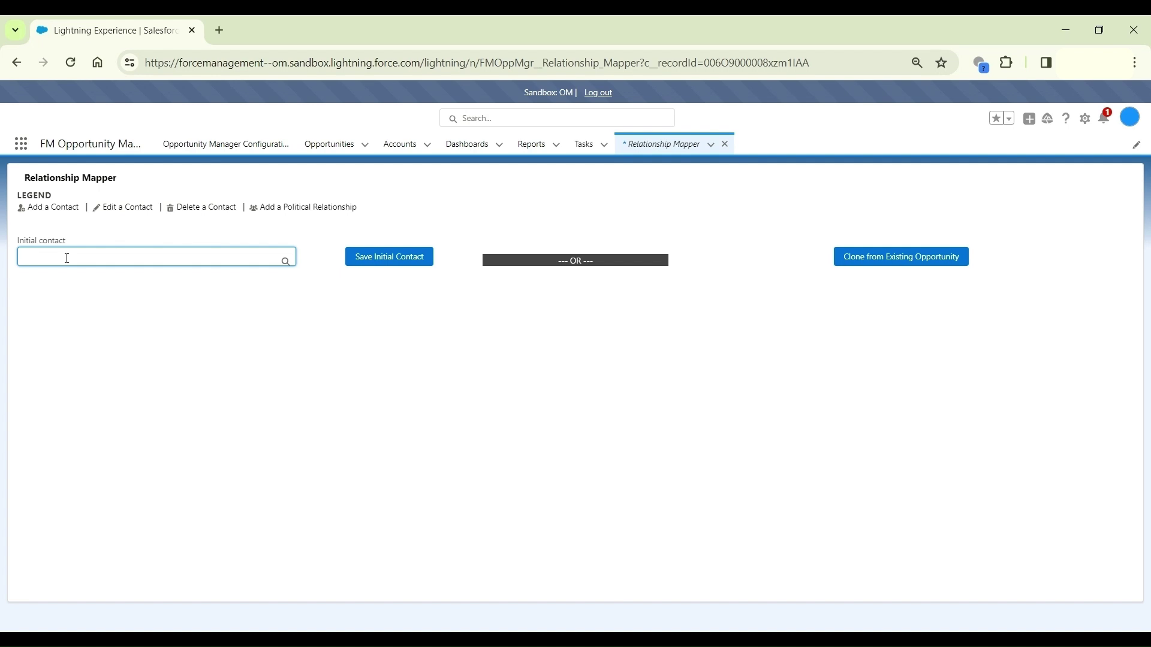
text(David)
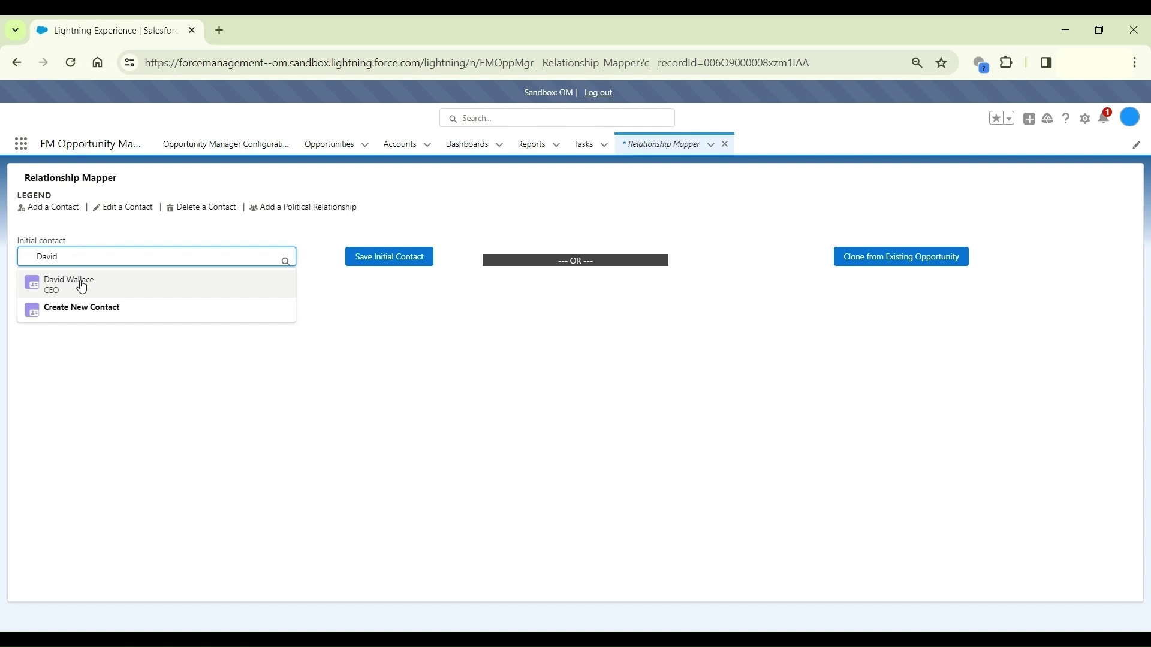
click(100, 287)
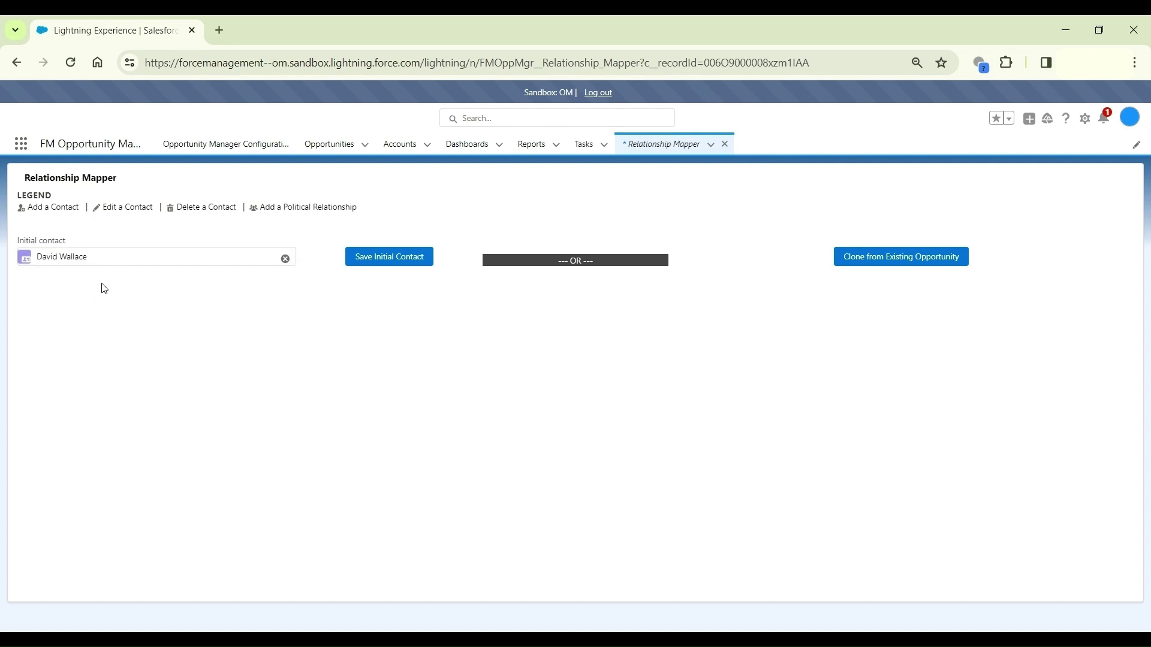
click(393, 258)
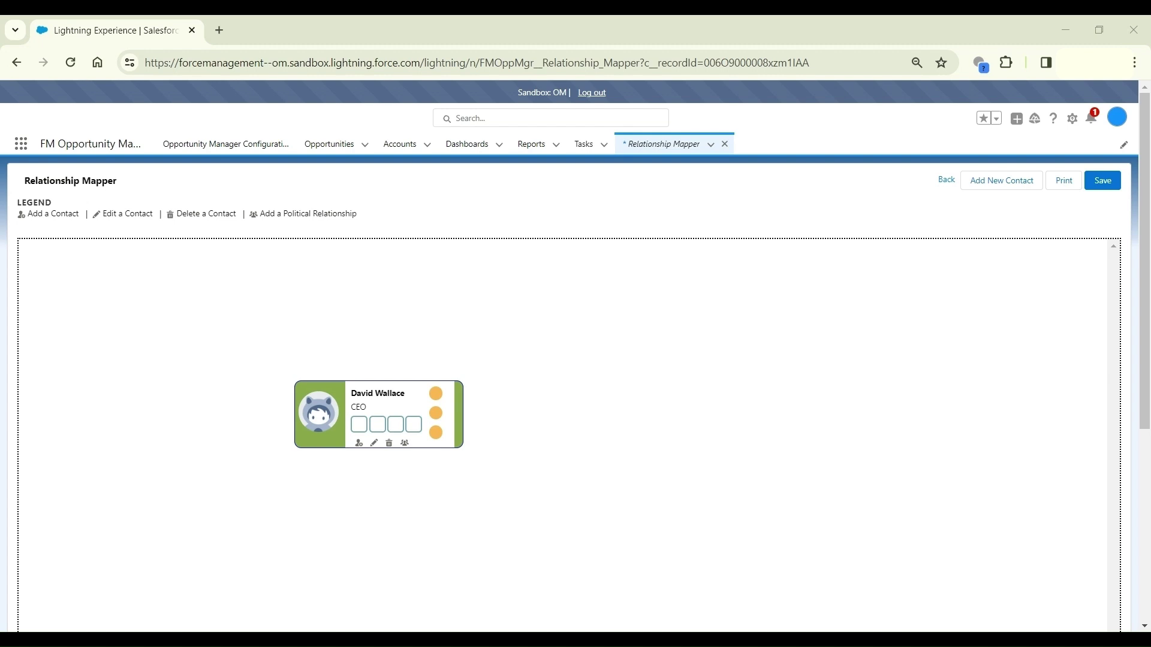
Step: Open the CEO contact for editing and examine the Tested & Validated qualification and the Organizational Level and Alignment choices
click(374, 444)
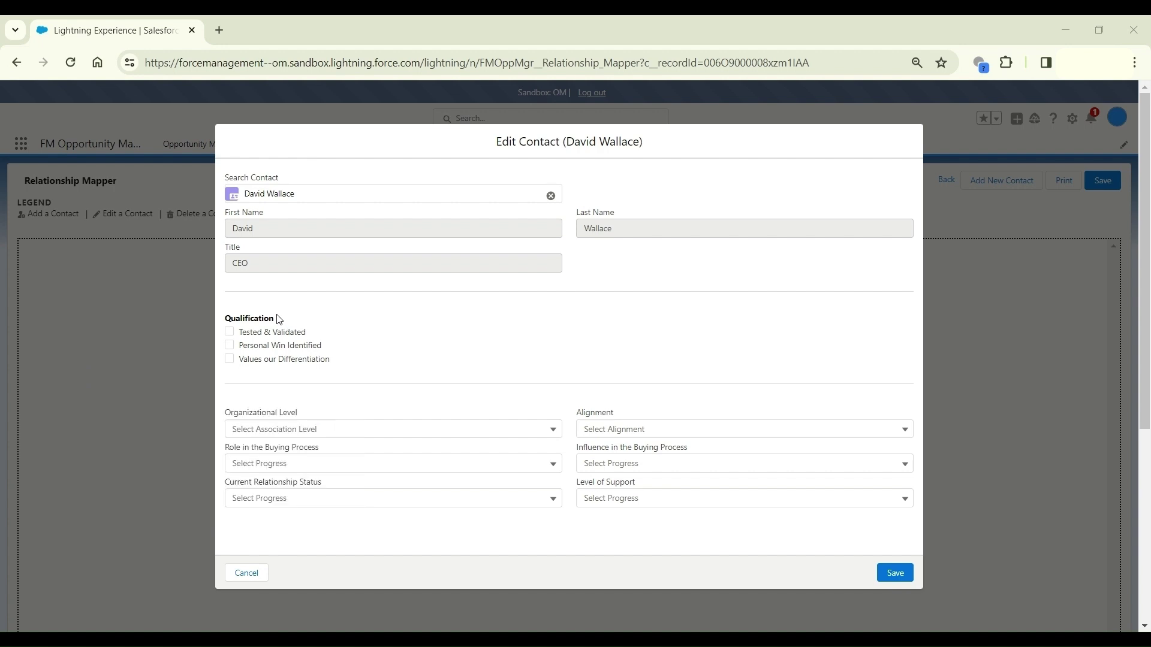
click(229, 332)
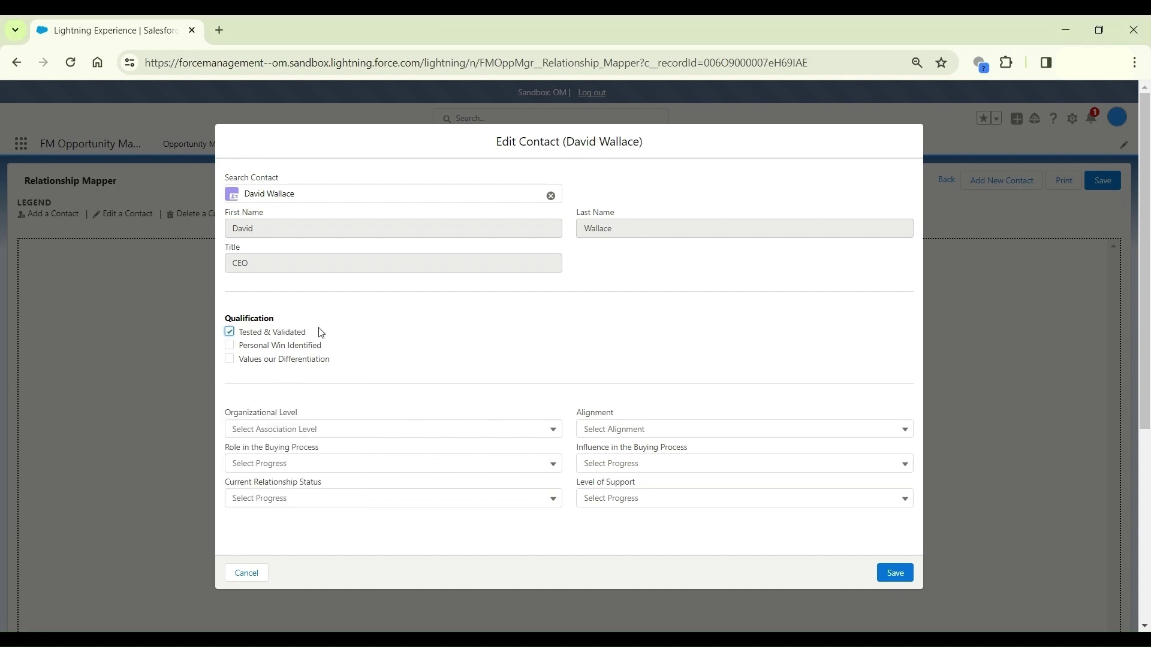
click(233, 334)
click(336, 431)
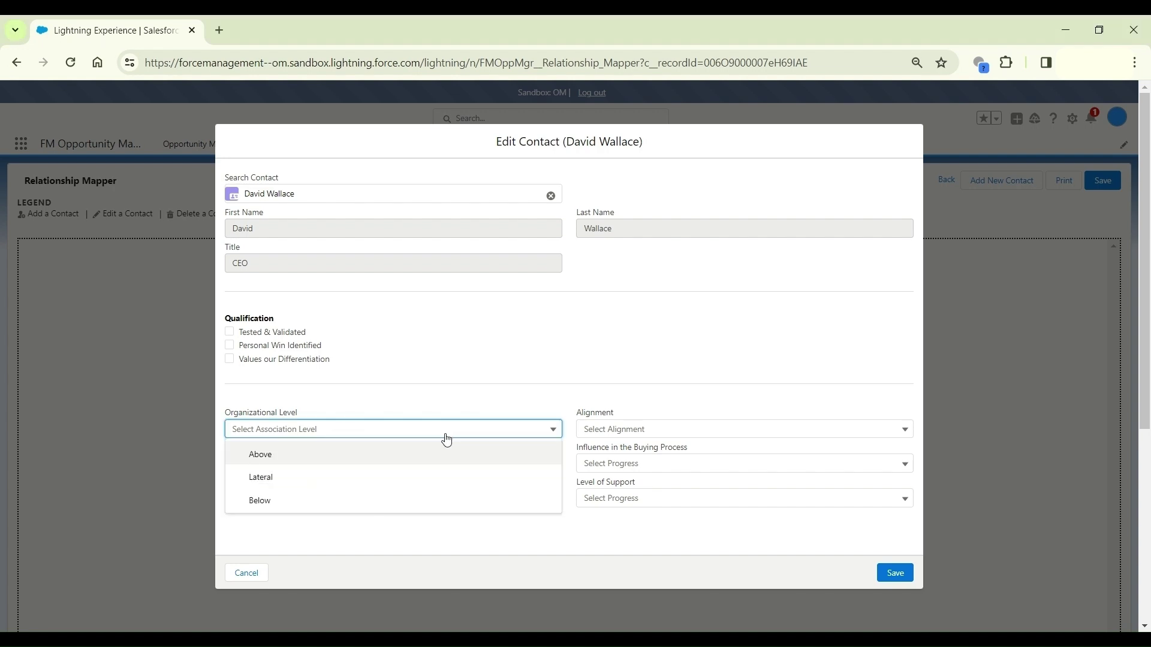
click(681, 432)
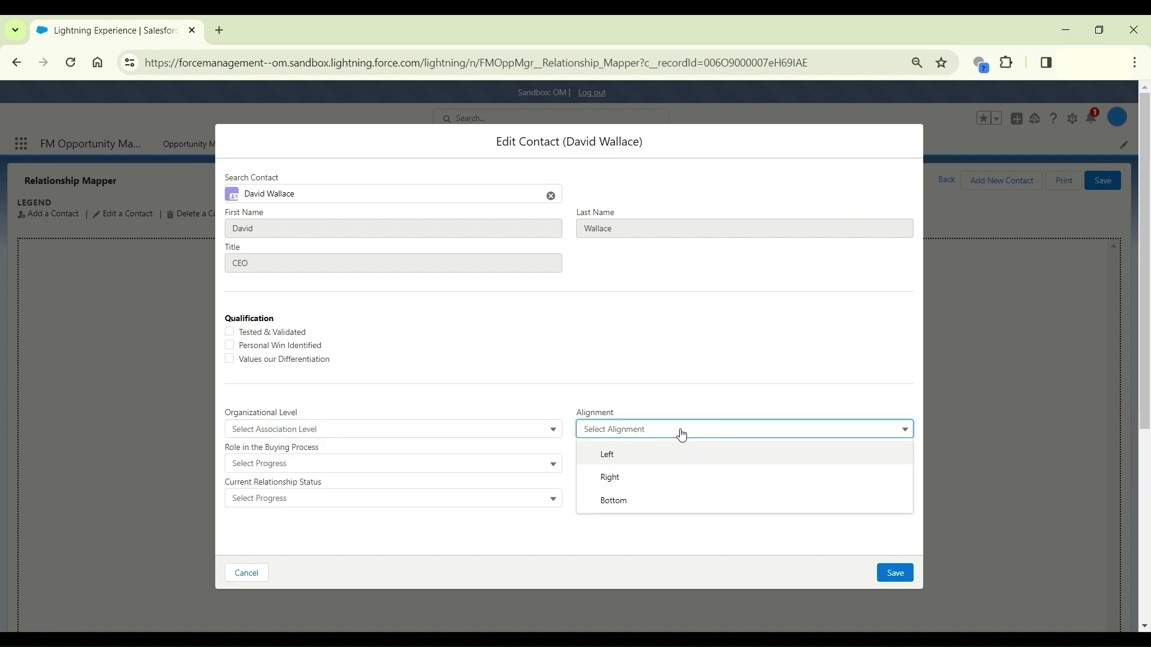
click(683, 435)
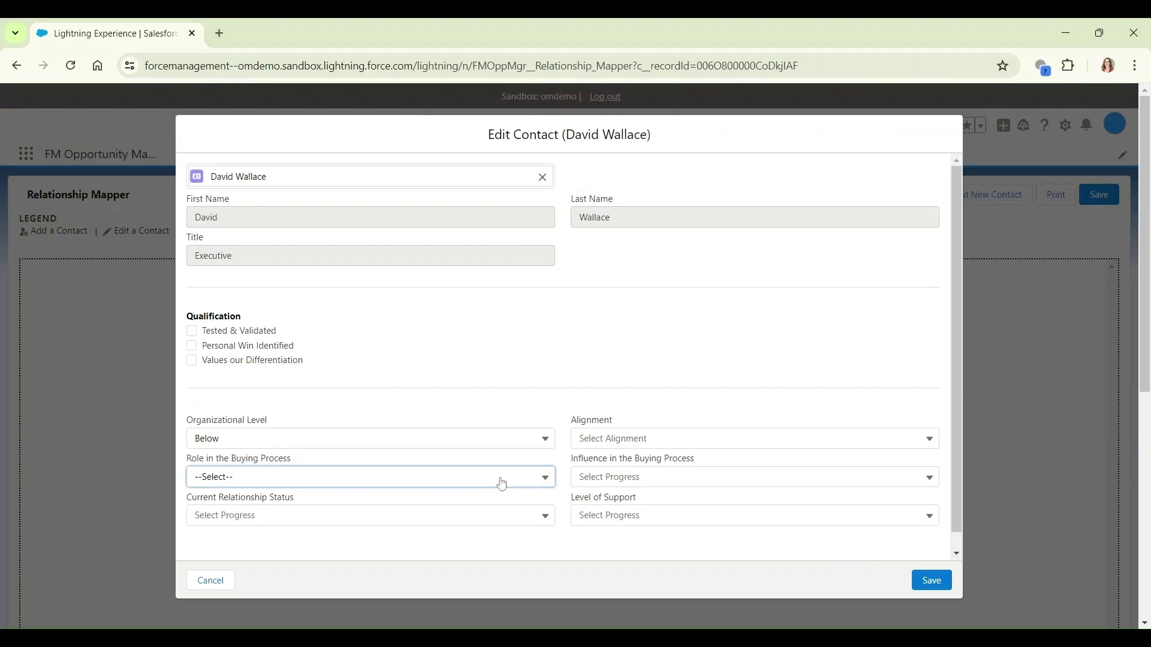
Step: Set the executive's role in the buying process to Champion and check the relationship status, influence and level of support fields
click(501, 477)
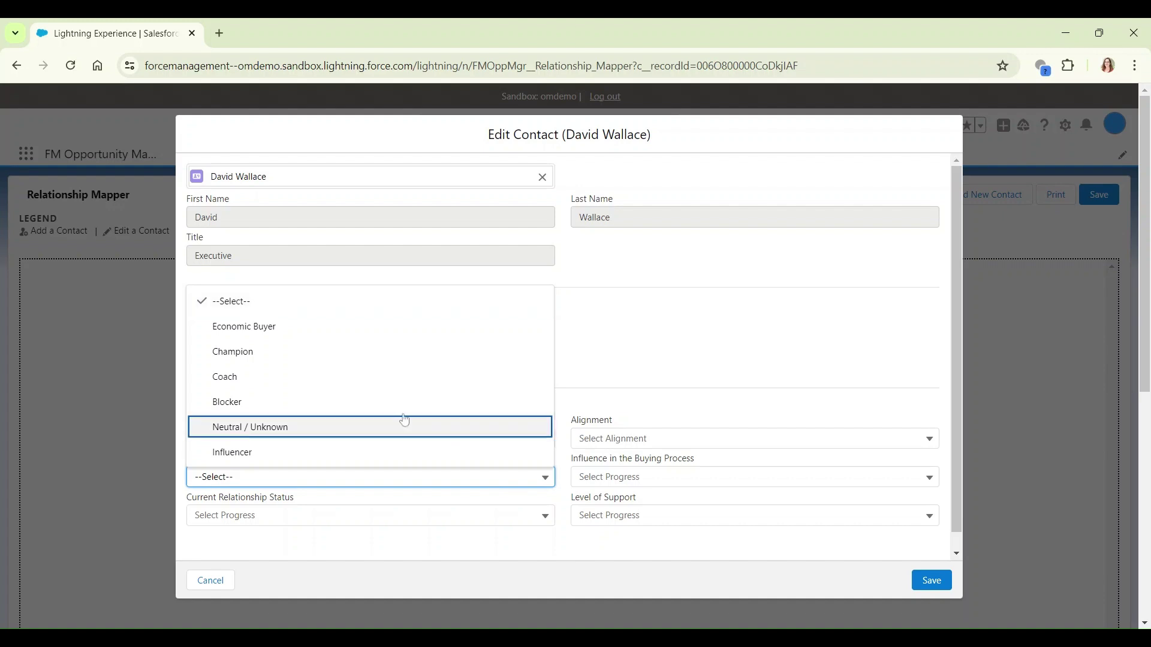
click(375, 357)
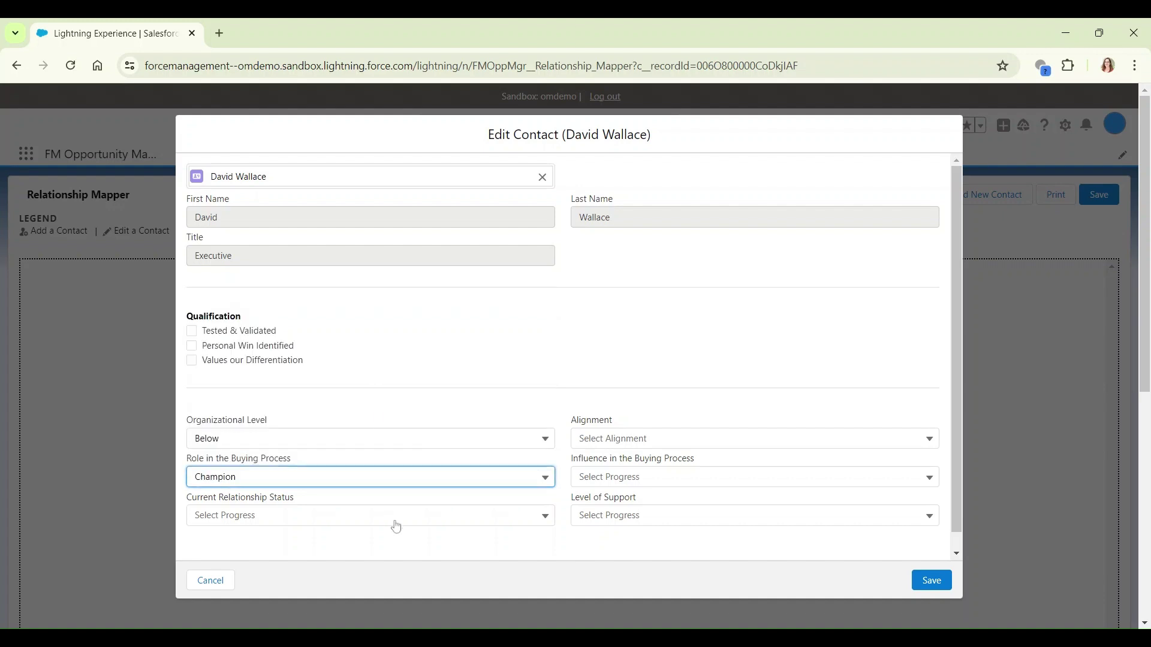
click(397, 527)
click(399, 529)
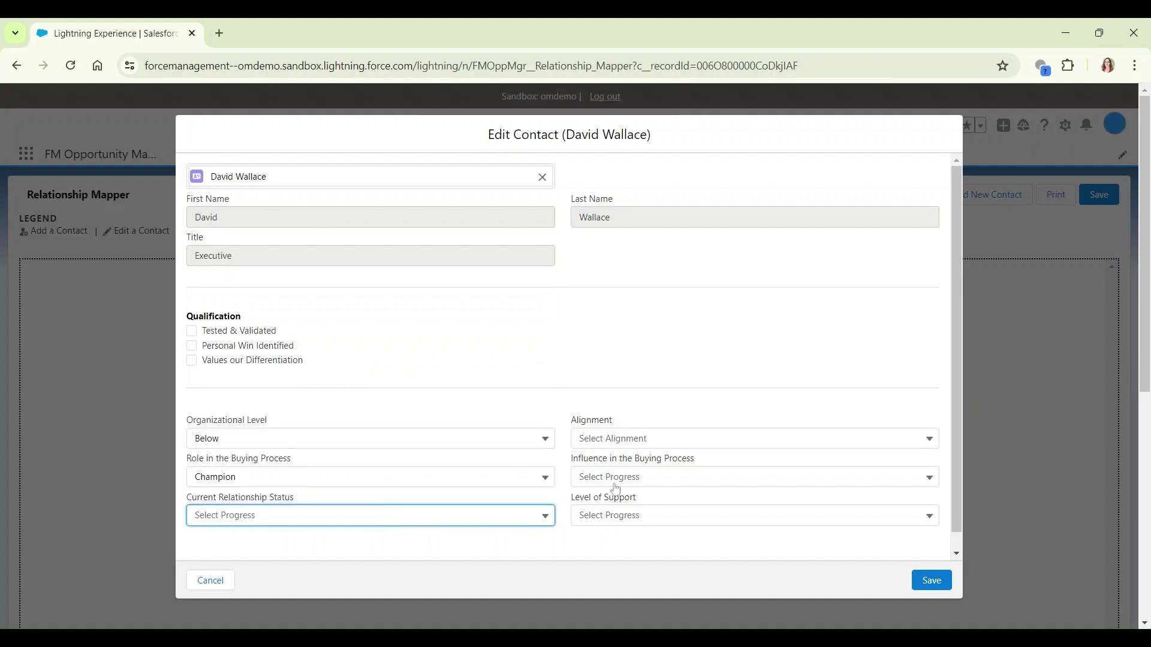
click(625, 486)
click(624, 485)
click(638, 527)
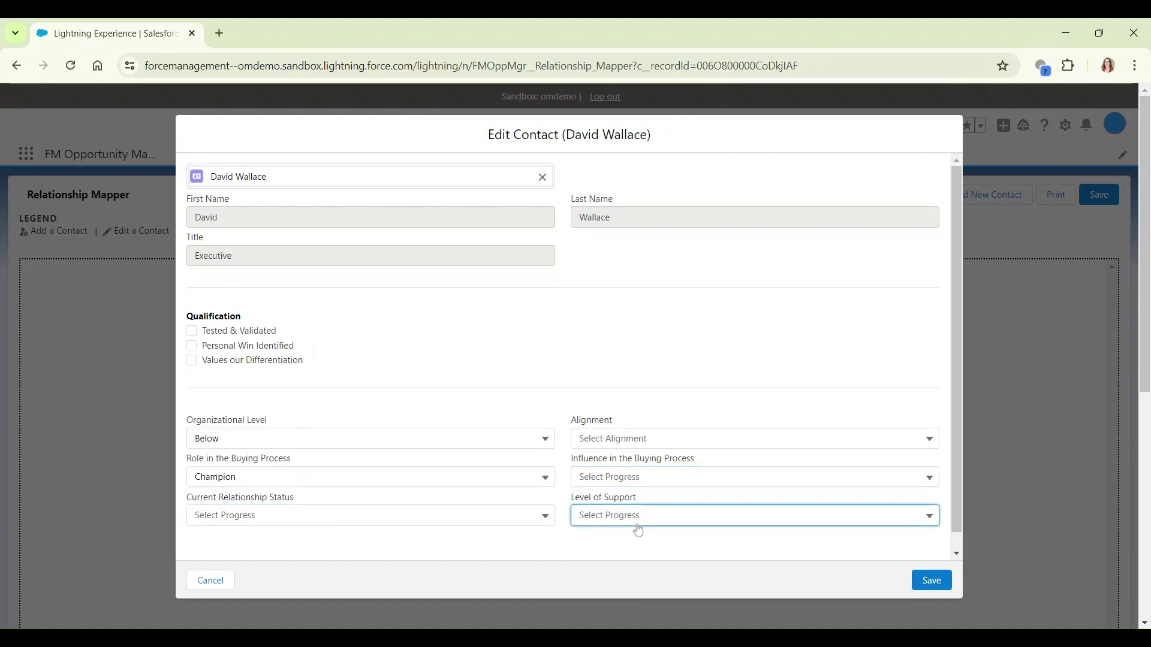
click(638, 530)
Step: Change the executive's buying process role to Blocker and go through the relationship status, influence and level of support choices
click(493, 478)
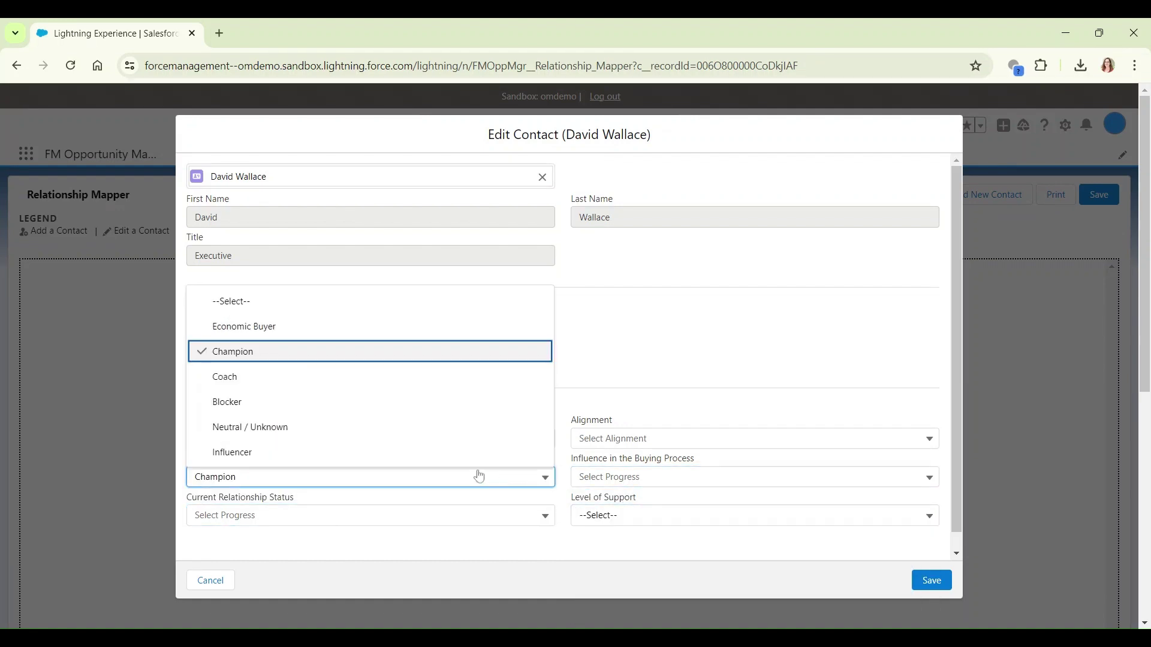
click(422, 410)
click(438, 524)
click(451, 524)
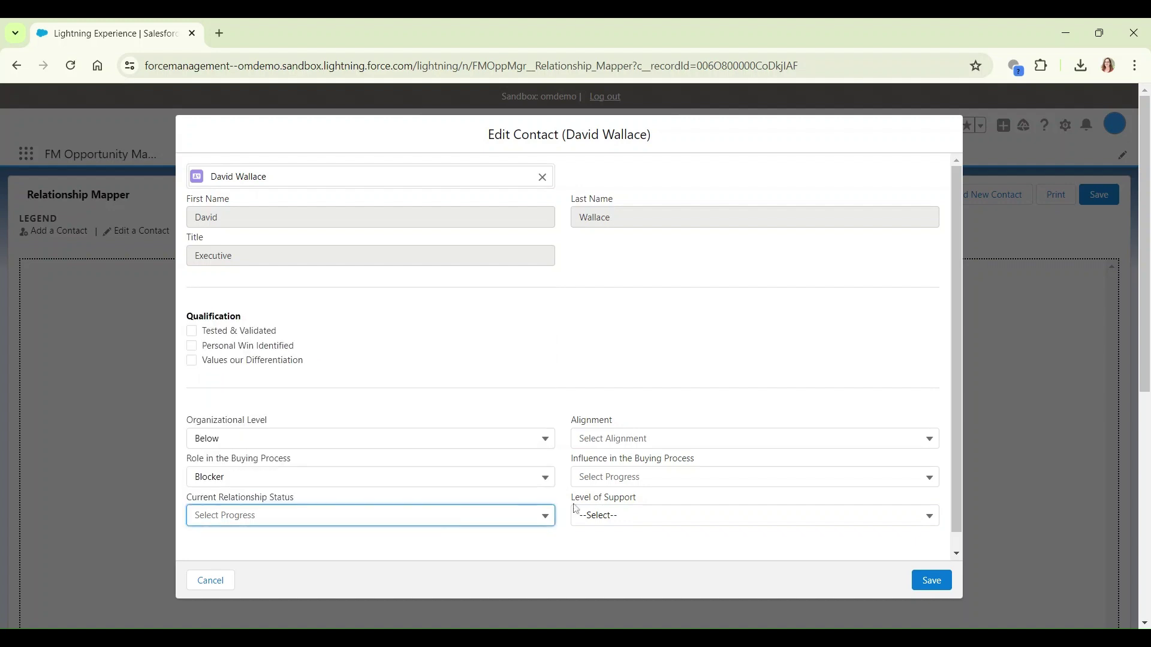
click(652, 485)
click(653, 486)
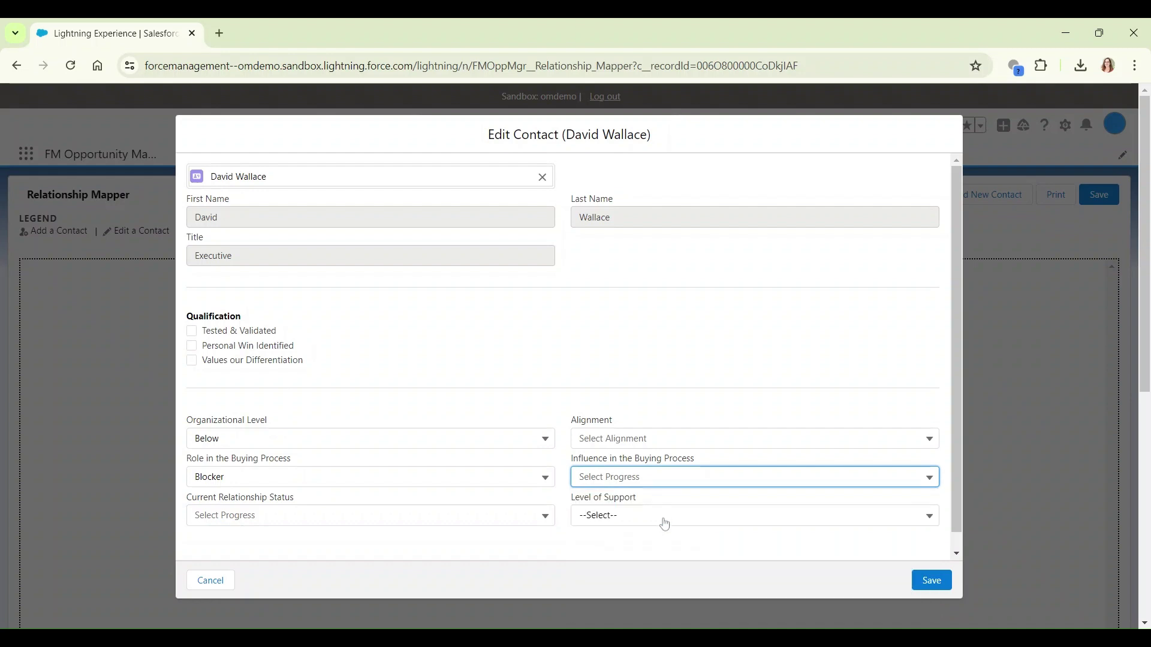
click(665, 523)
click(665, 524)
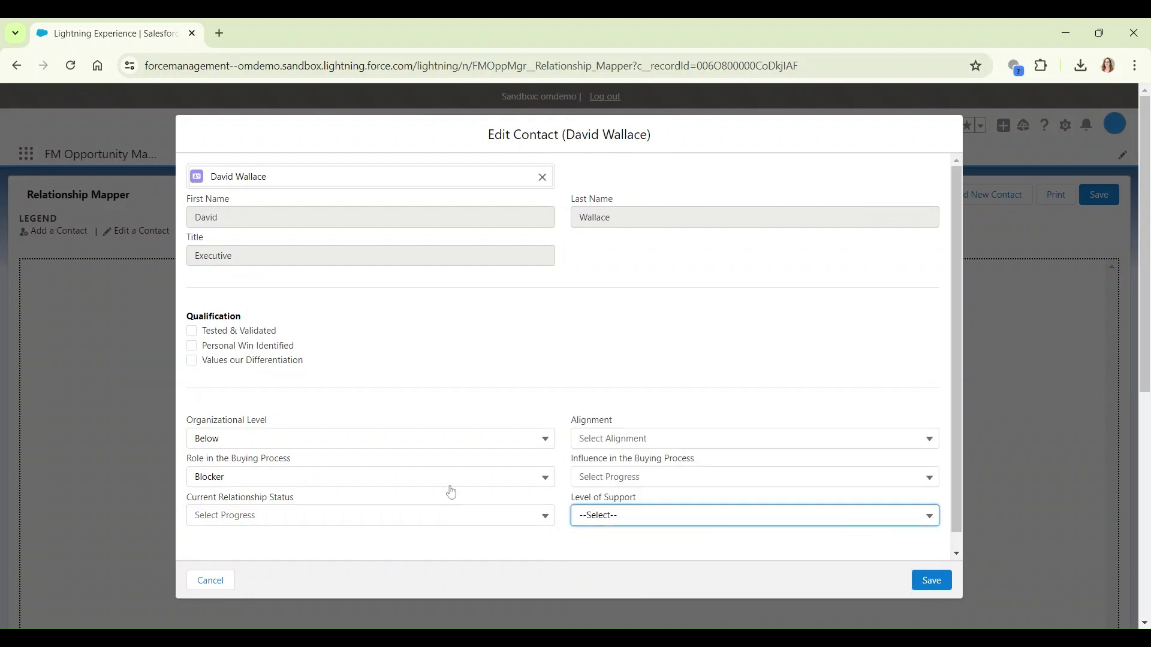
Step: Set role to Economic Buyer, relationship status to Advocate / Supporter, influence to Business Buyer / Influencer and support to High, and save the contact
click(450, 482)
click(354, 325)
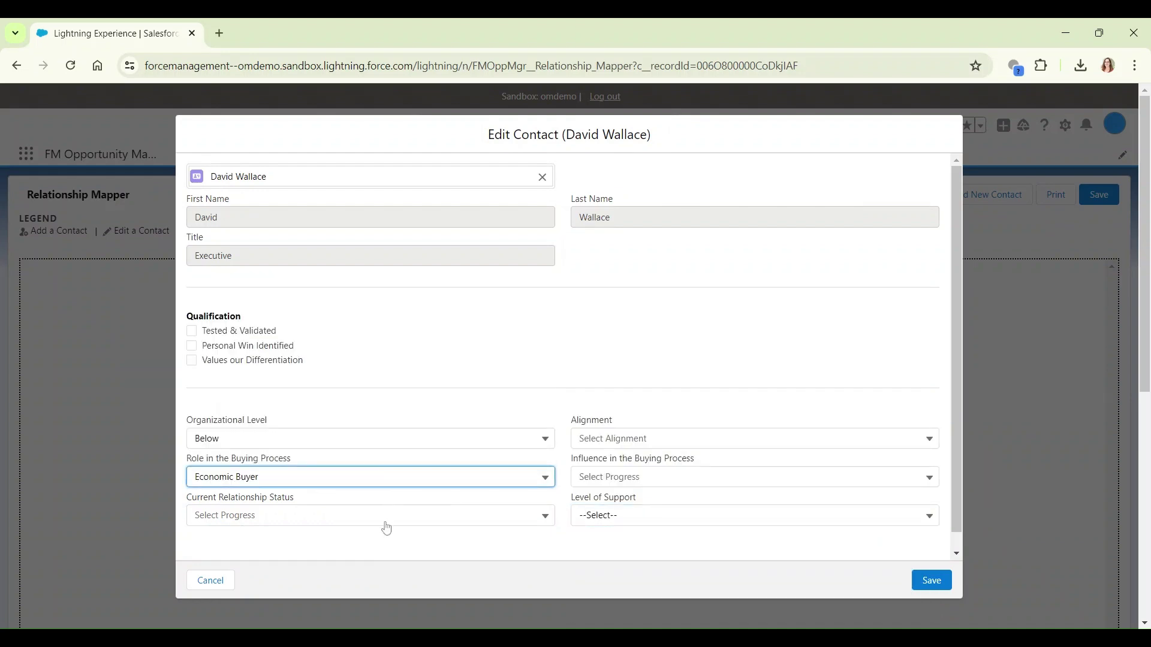
click(387, 522)
click(375, 442)
click(647, 486)
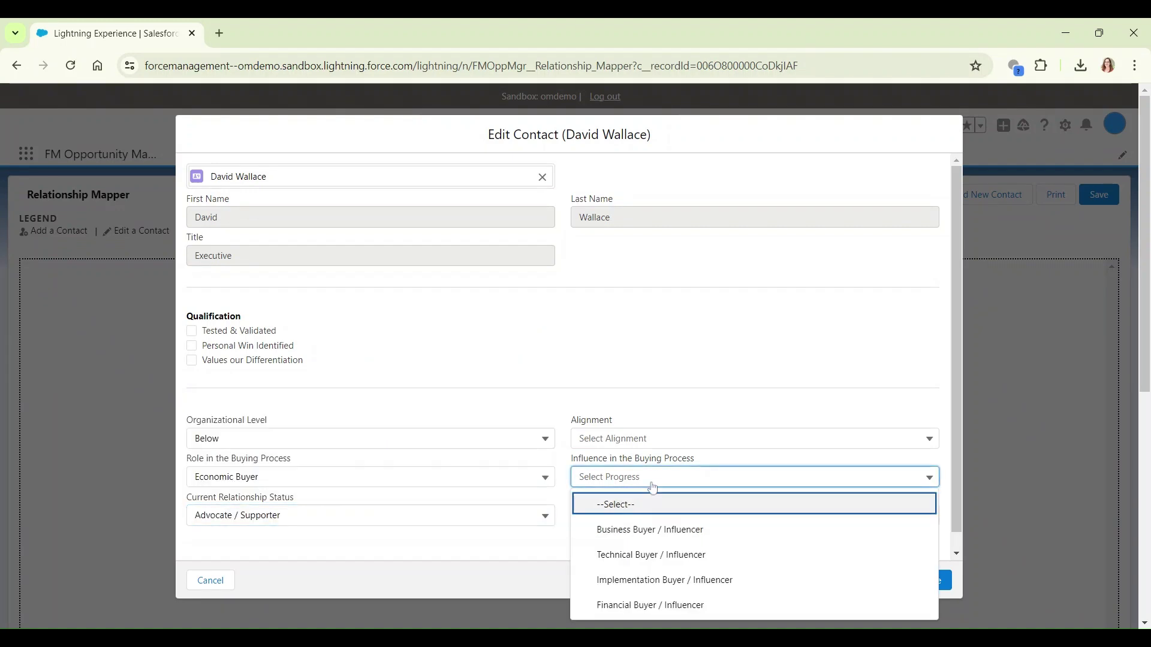
click(663, 527)
click(664, 525)
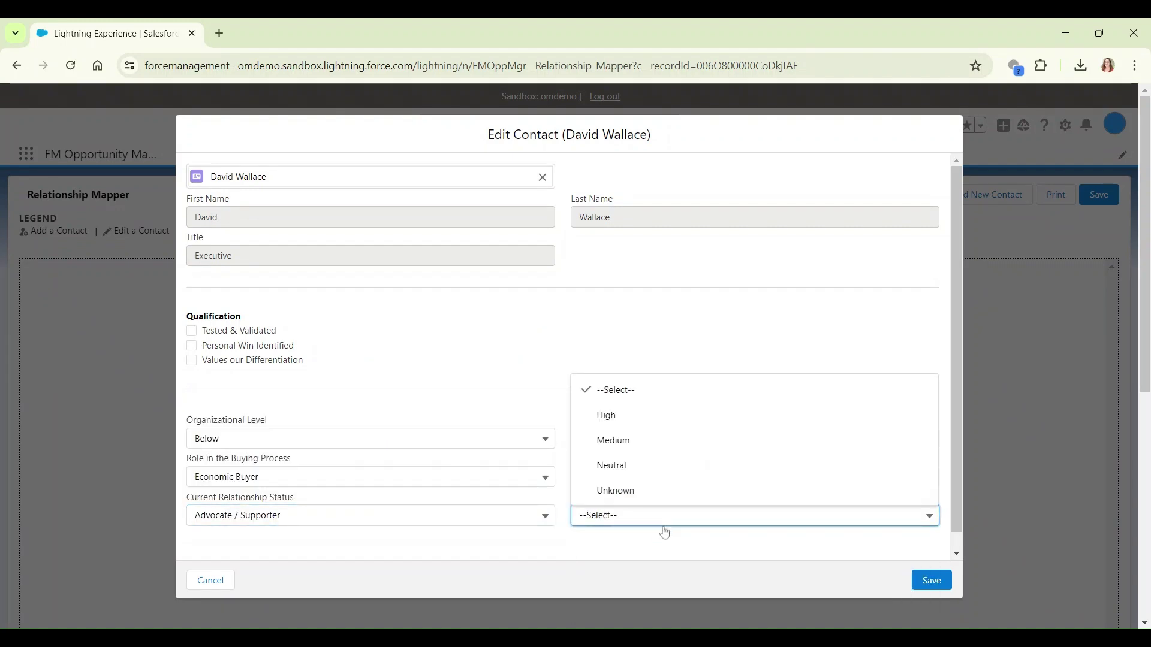
click(656, 419)
click(929, 579)
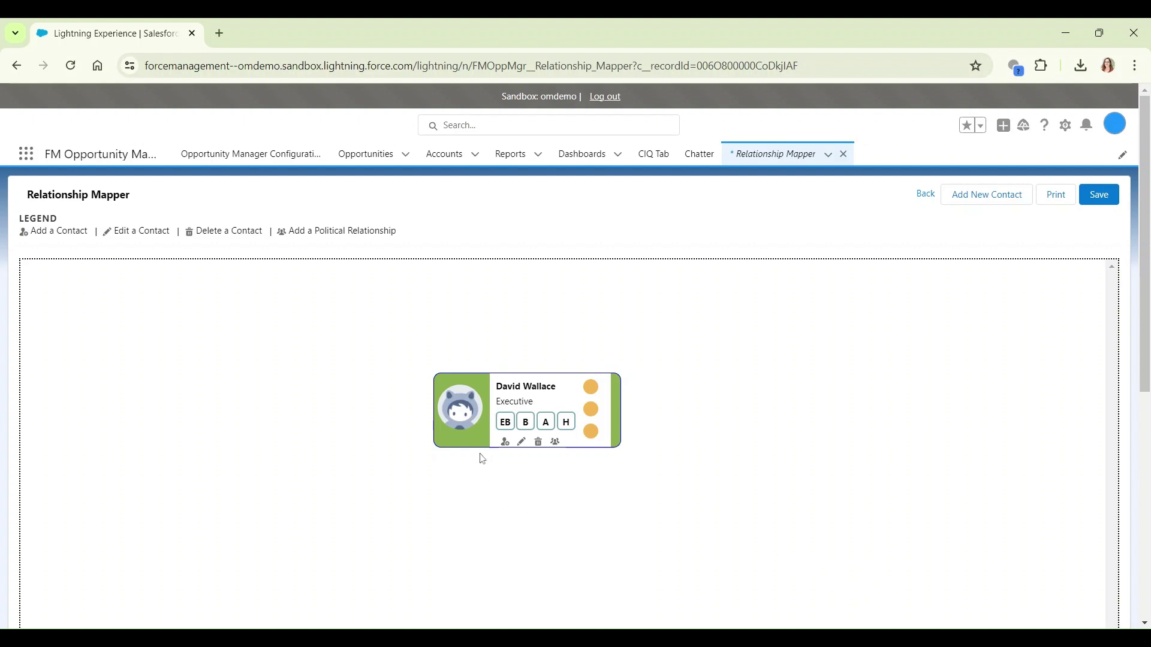
Step: Move the executive's contact card to the upper middle of the relationship map
mouse_move(505, 429)
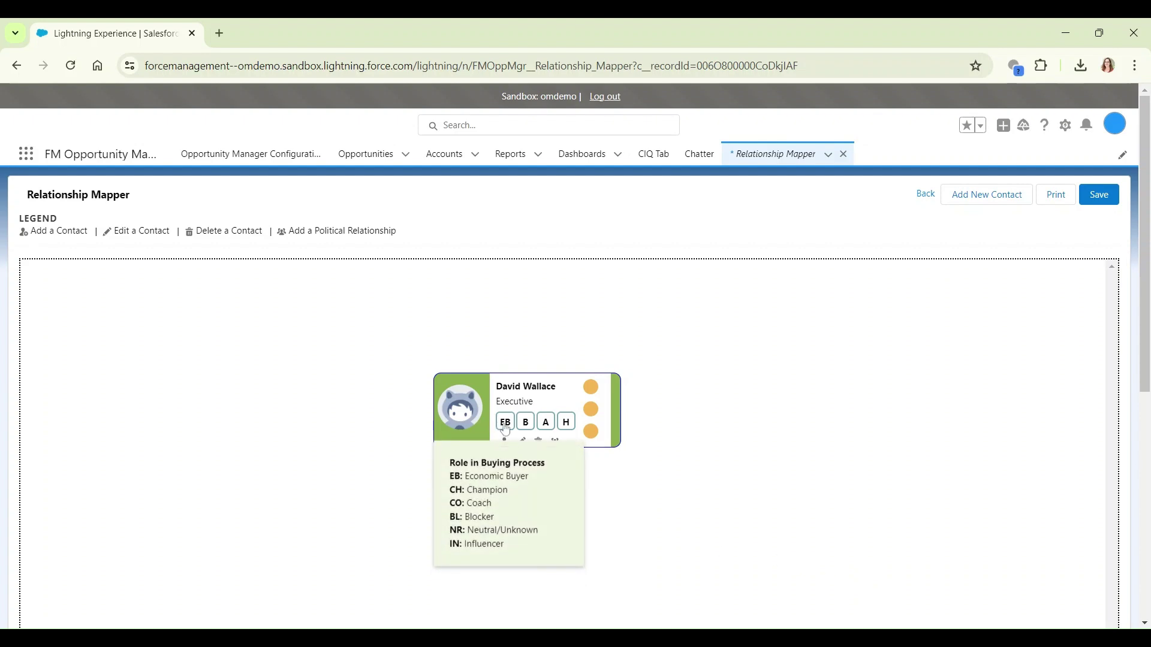
mouse_move(594, 437)
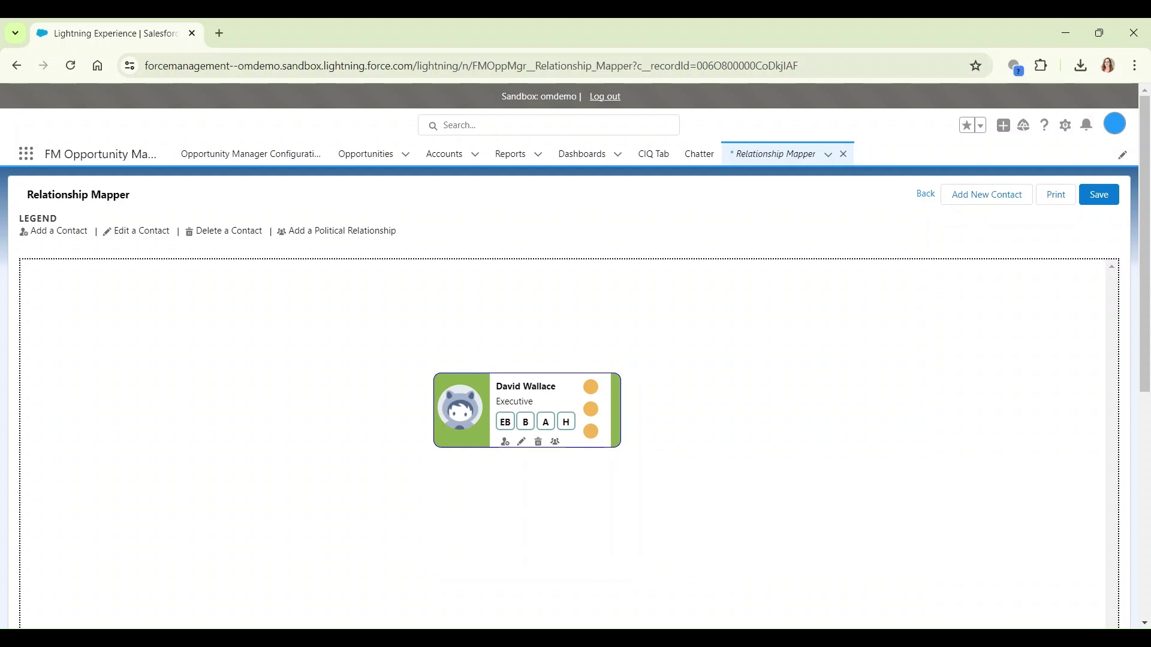
drag(609, 404, 649, 328)
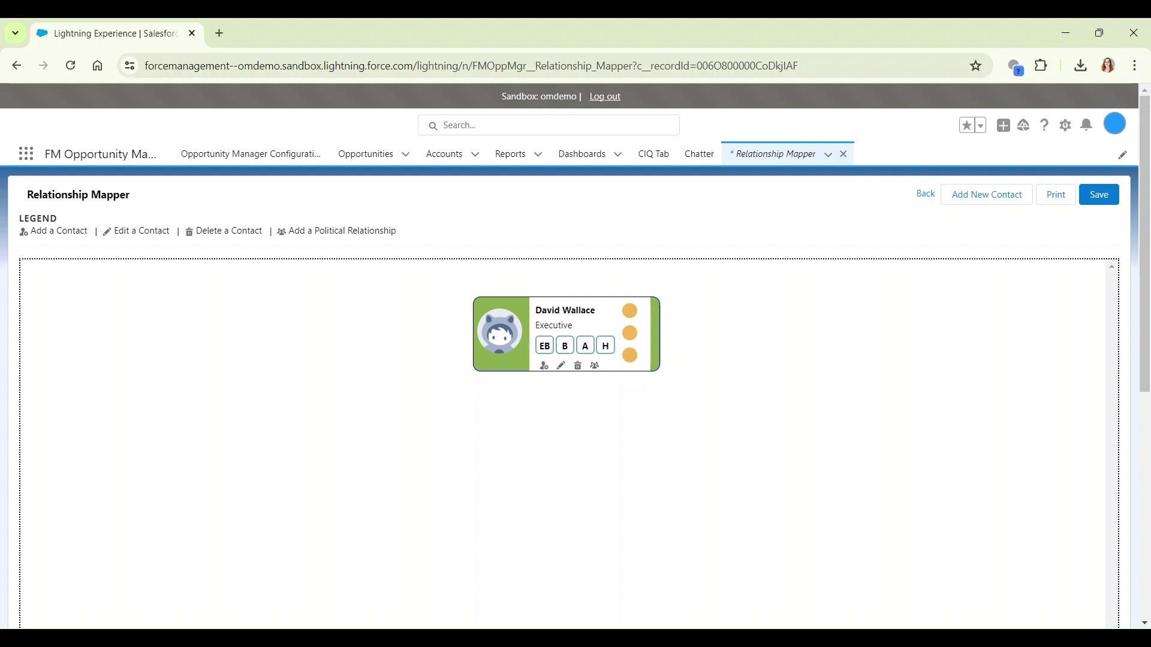
Step: Start adding a contact from the executive's card, and view the form for creating a new contact record without saving it
click(543, 366)
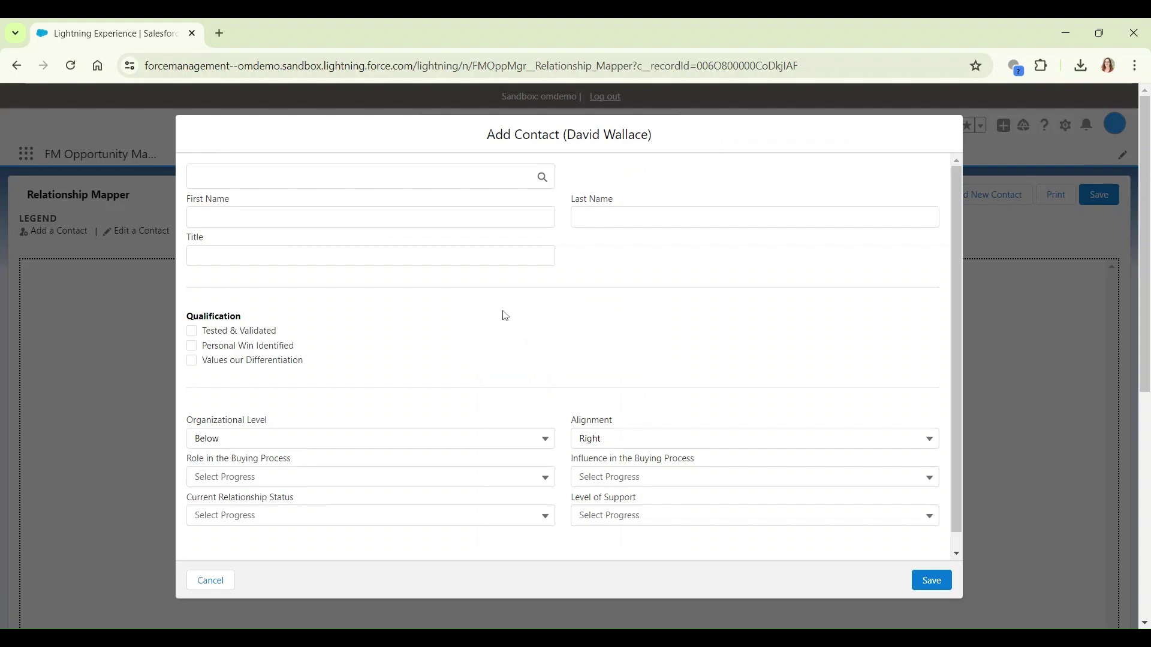
click(441, 183)
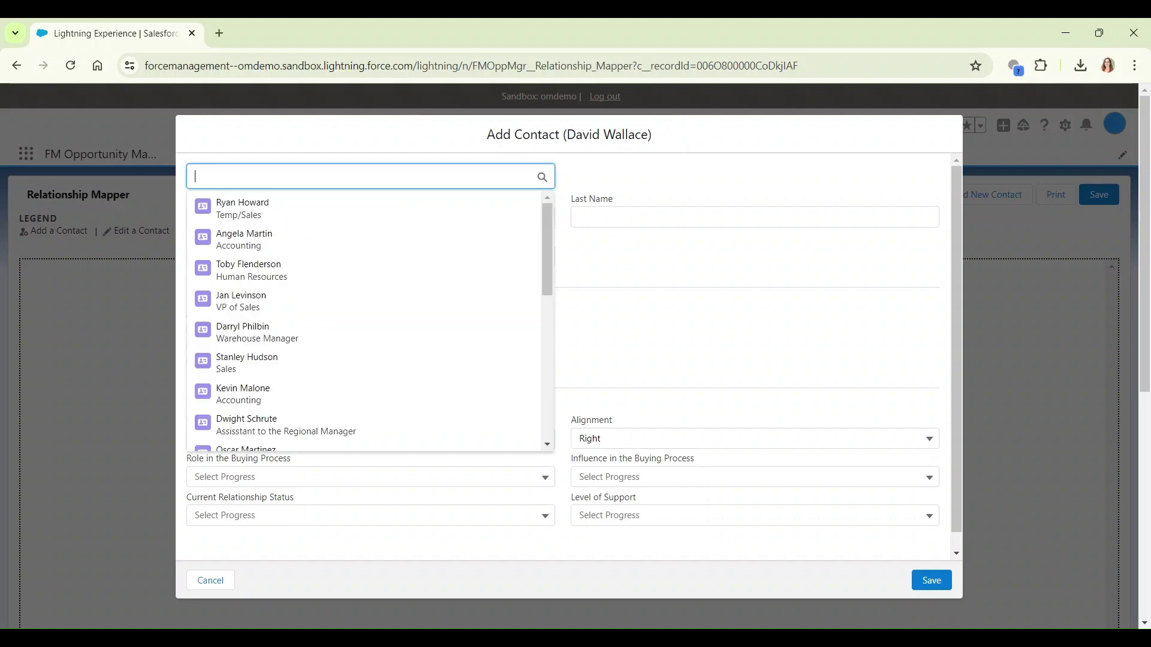
scroll(433, 256, down, 1)
scroll(434, 257, down, 5)
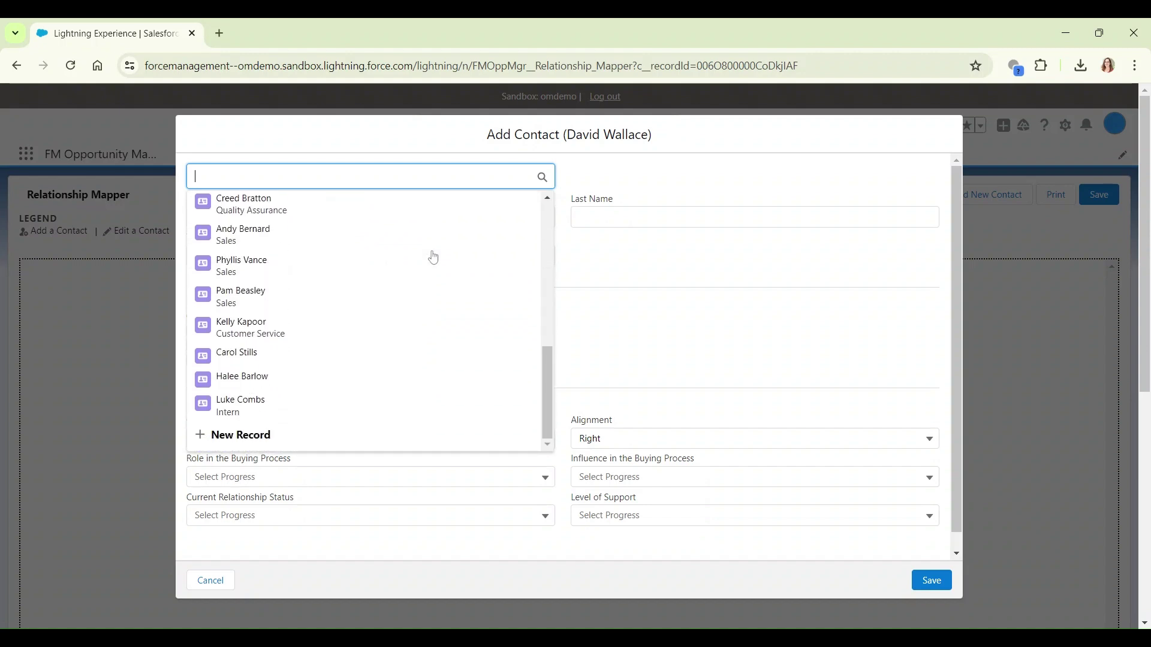
click(362, 444)
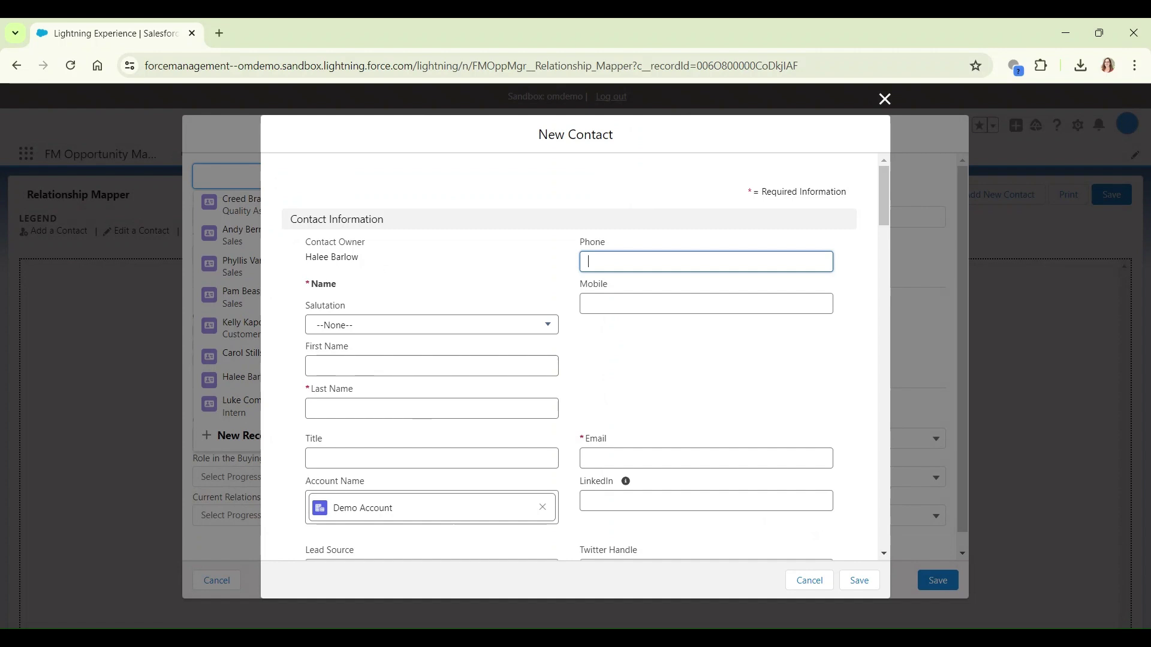
click(811, 581)
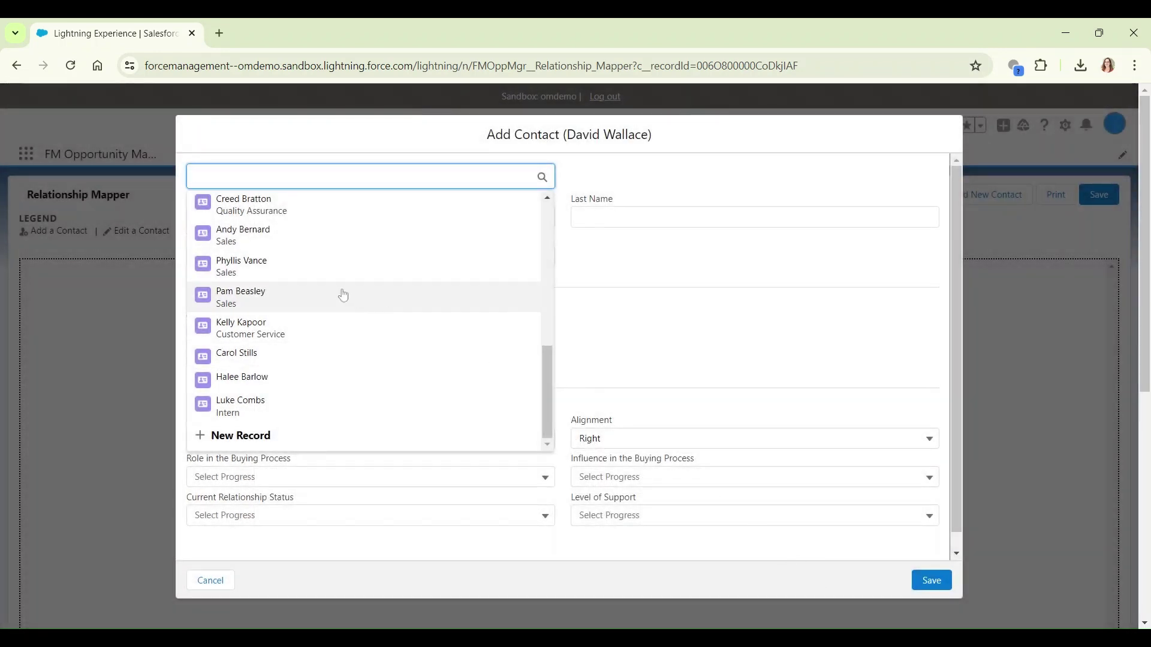
Step: Choose the existing Regional Manager contact as the one to add under the executive
scroll(344, 302, up, 1)
scroll(334, 286, up, 2)
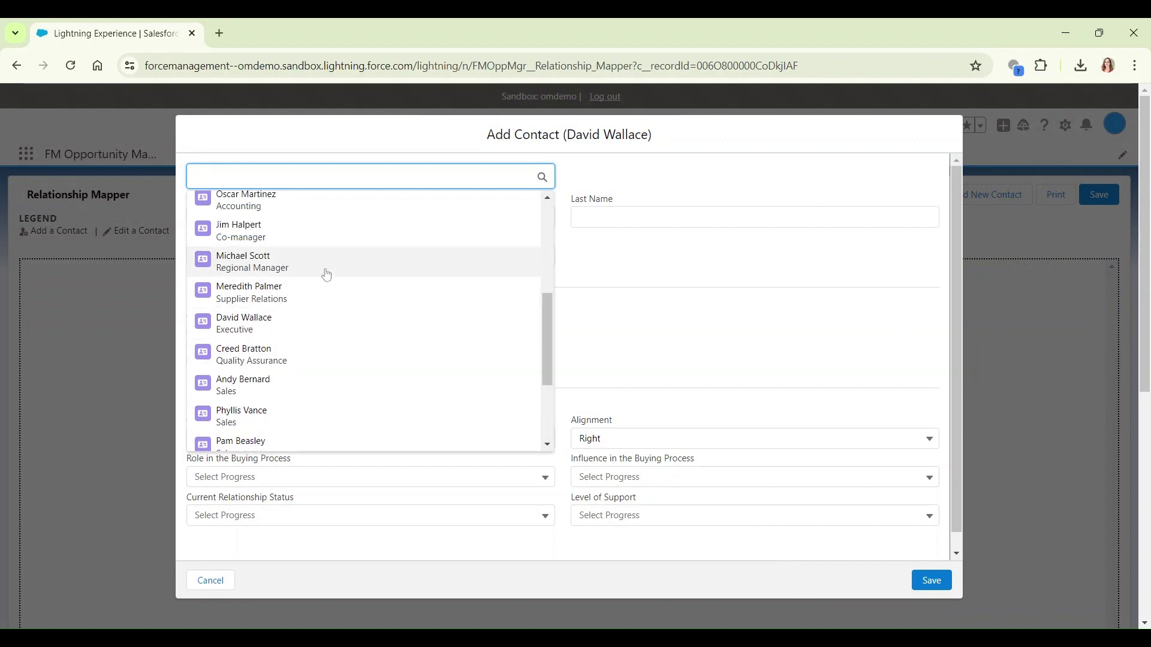
click(324, 271)
triple_click(326, 262)
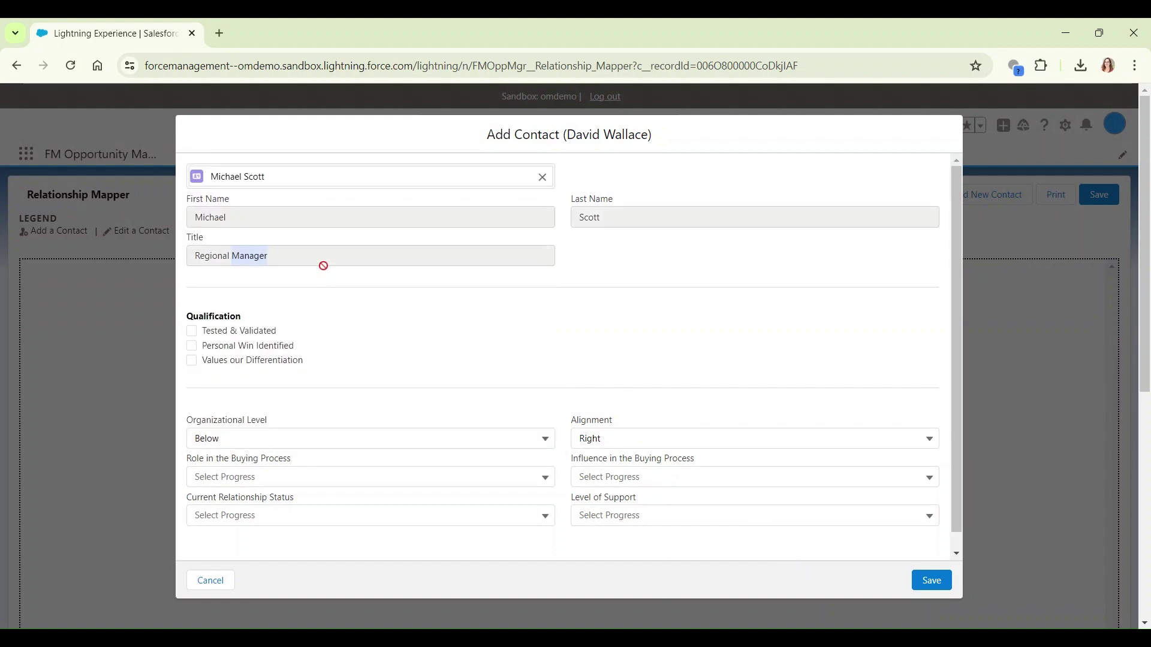
click(326, 262)
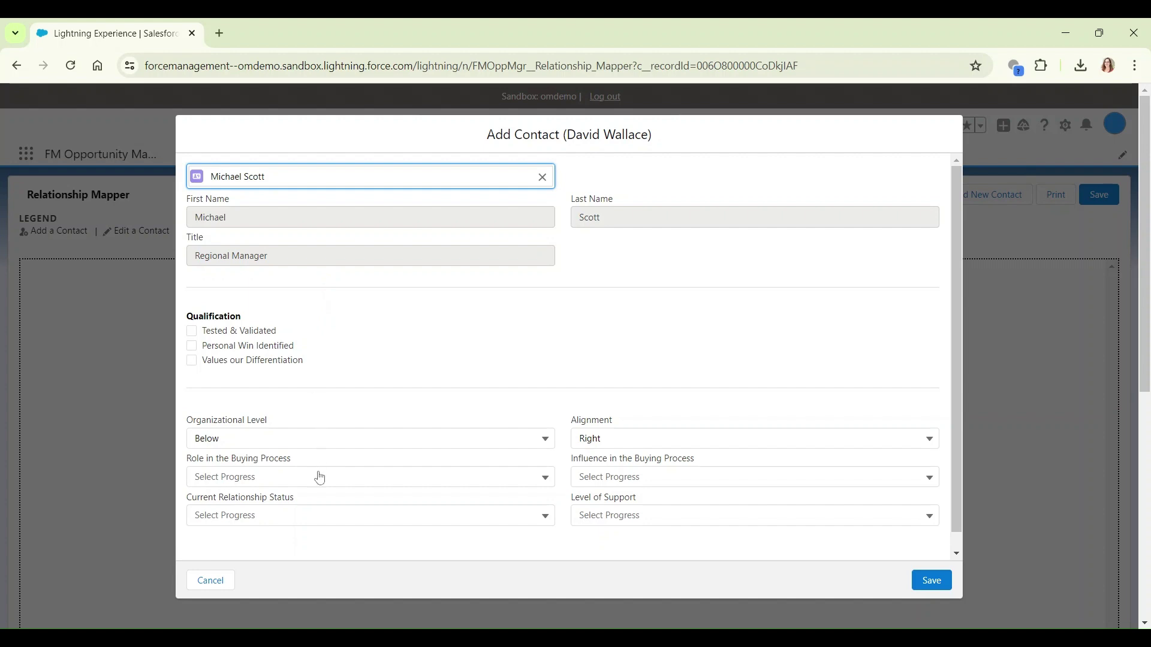
Step: Set the Regional Manager's role to Blocker, relationship status to Blocker / Competitive, influence to the option abbreviated T and support to Low, and save the contact
click(318, 483)
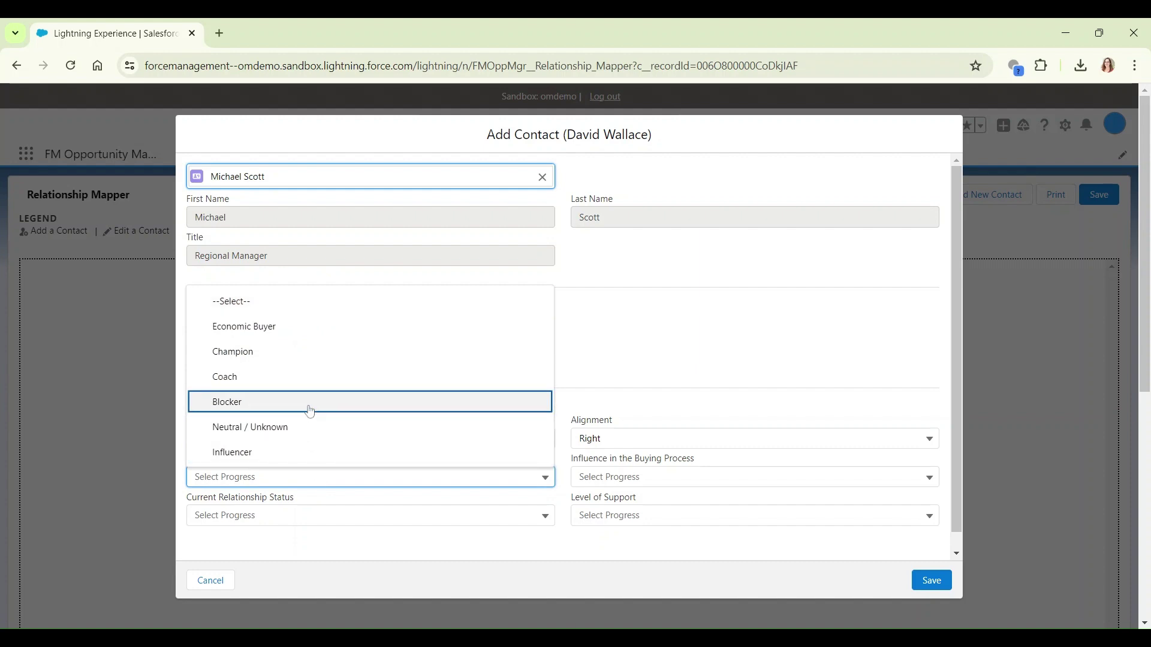
click(309, 406)
click(408, 527)
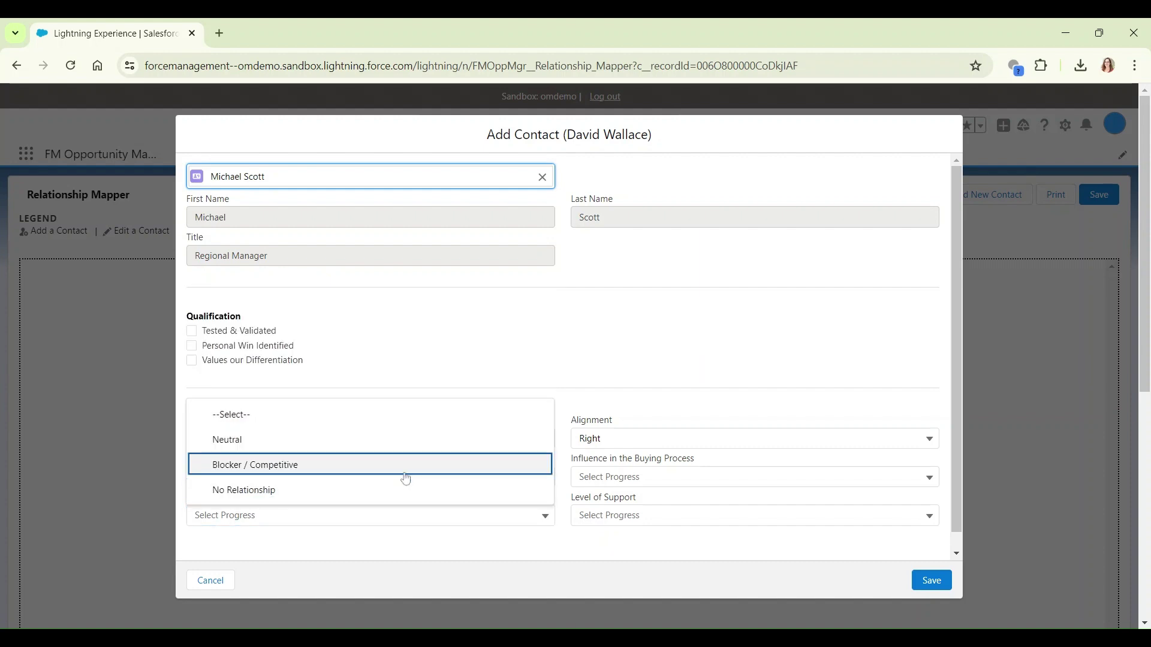
click(406, 469)
click(595, 478)
click(623, 556)
click(624, 519)
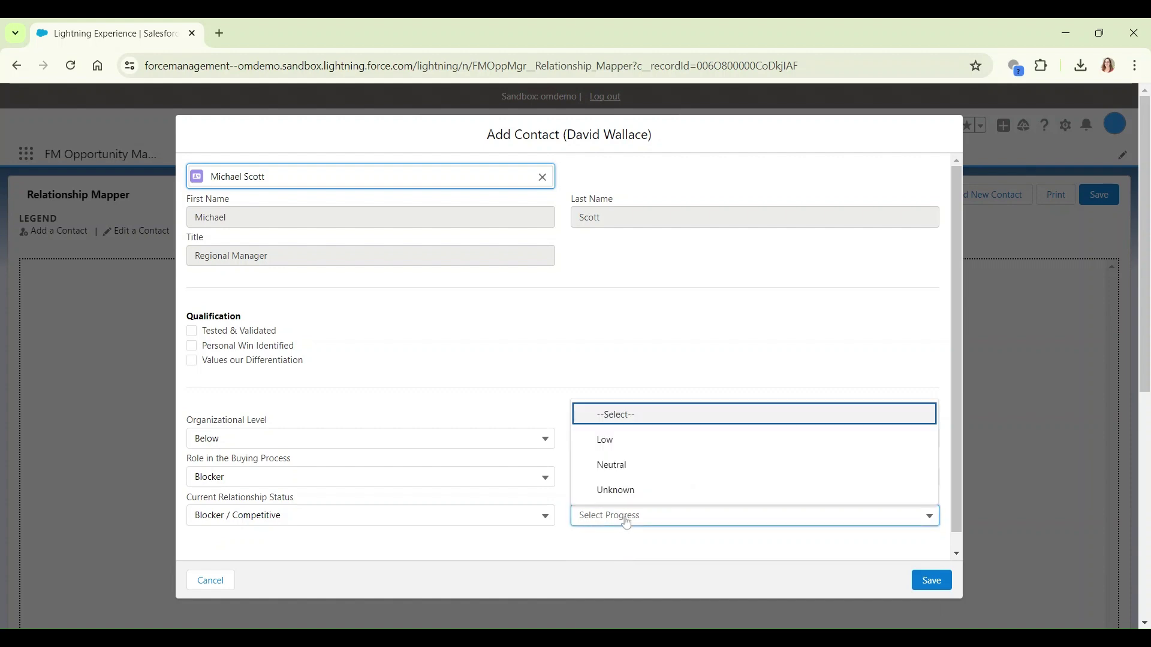
click(626, 443)
click(937, 590)
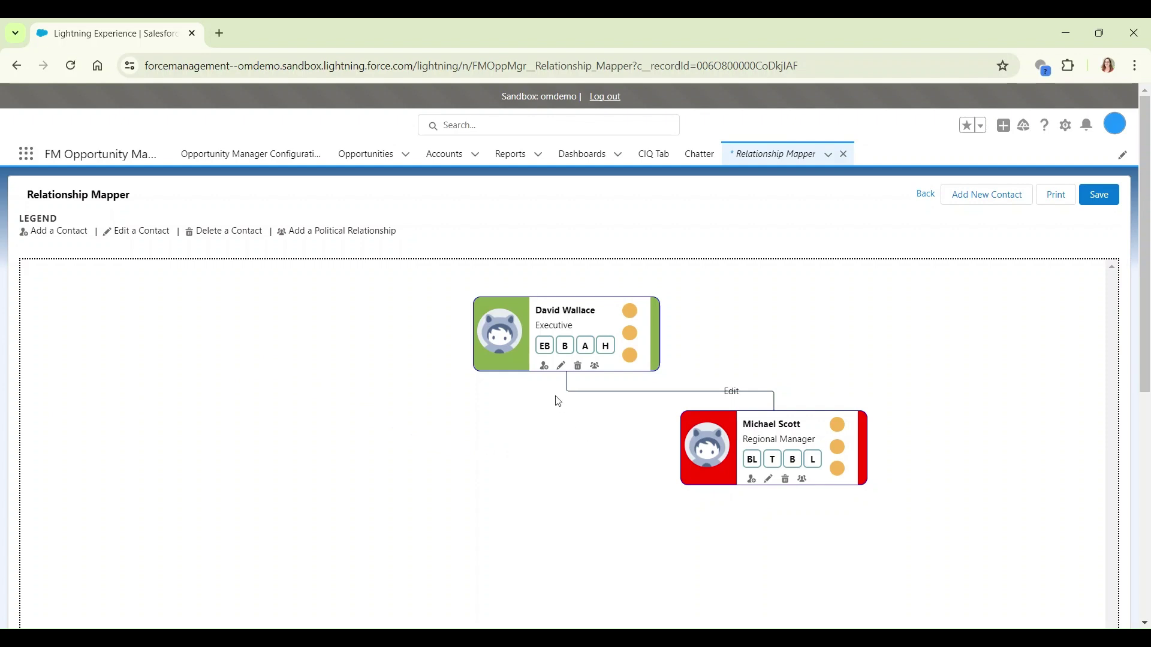
Step: Add a contact with all details left blank under the executive, and move its placeholder card to the lower left of the map
click(545, 367)
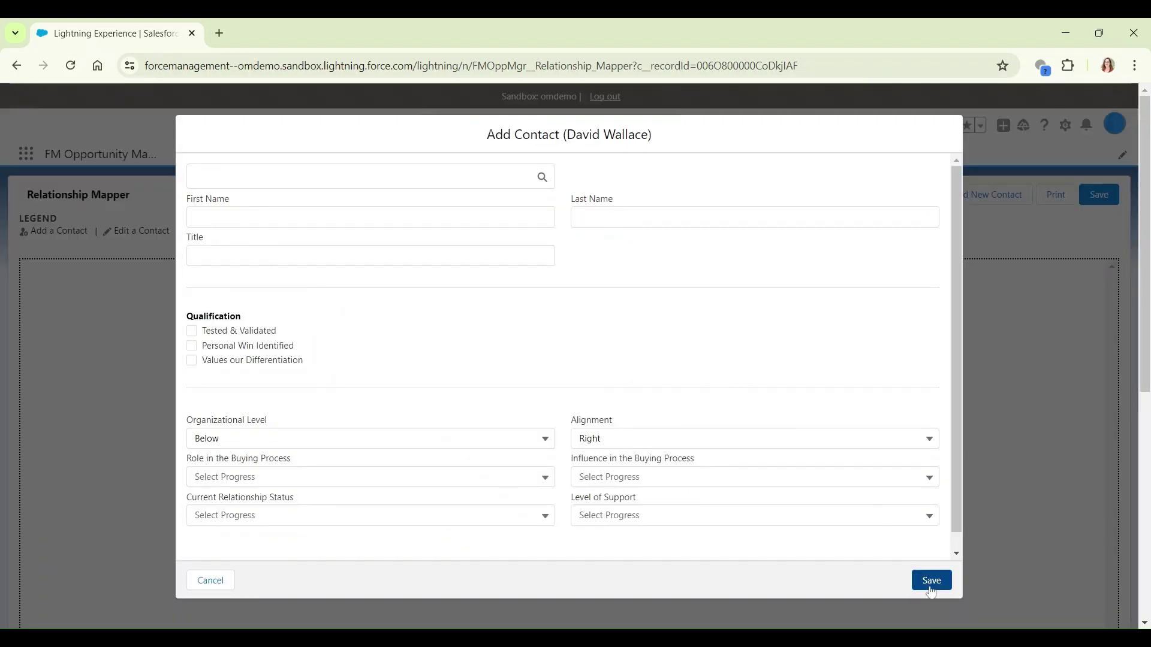
click(932, 581)
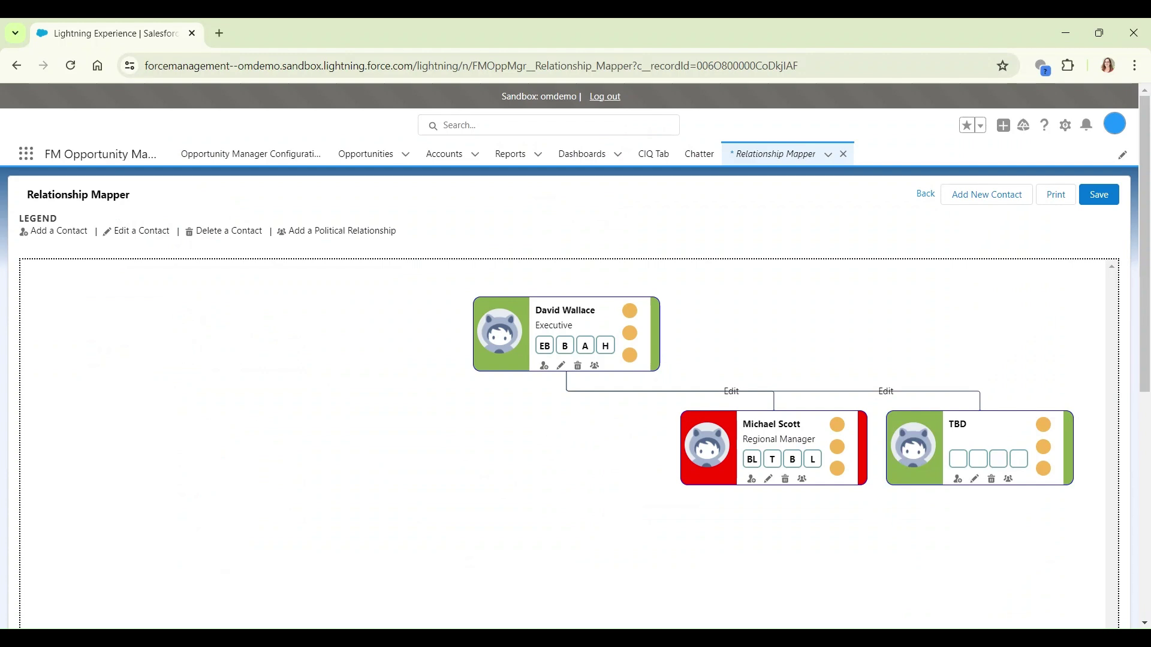
drag(928, 483, 361, 487)
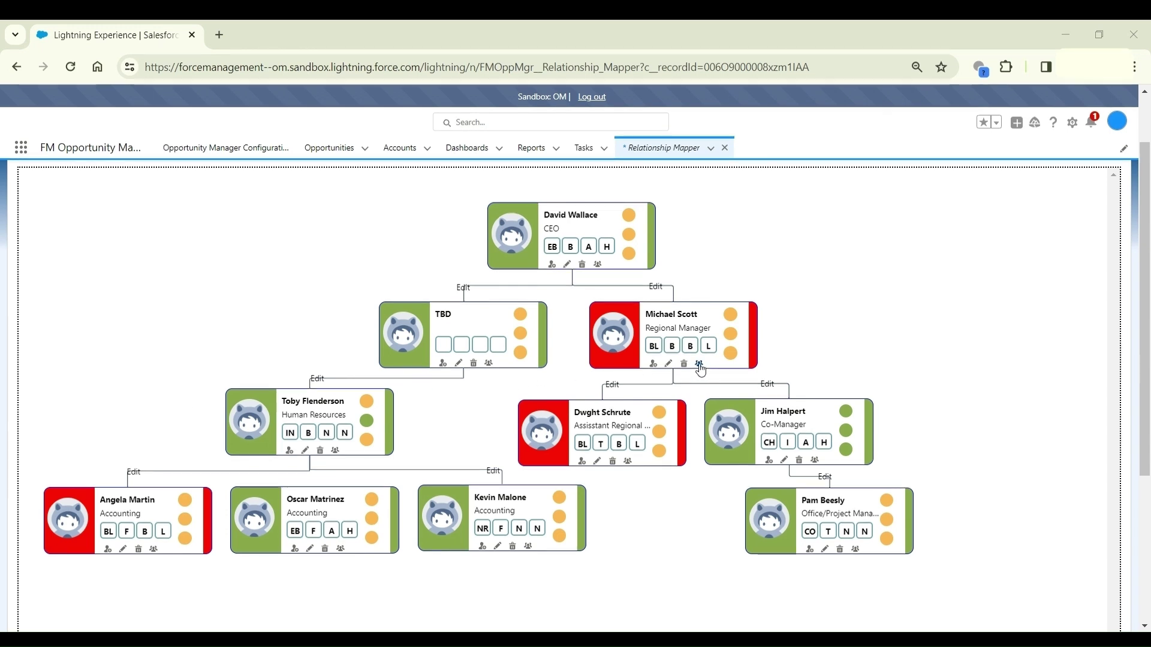
Step: Add a Friendly political relationship from the Regional Manager to the CEO with the note "Worked together for 15+ years"
click(700, 363)
click(540, 297)
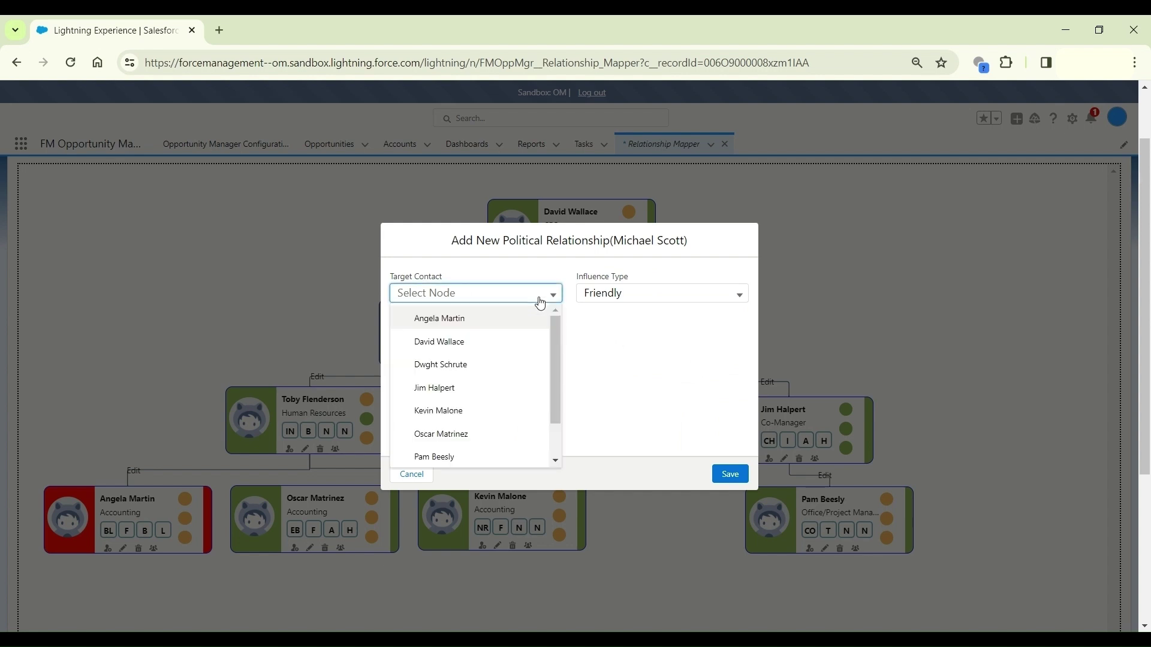
click(509, 349)
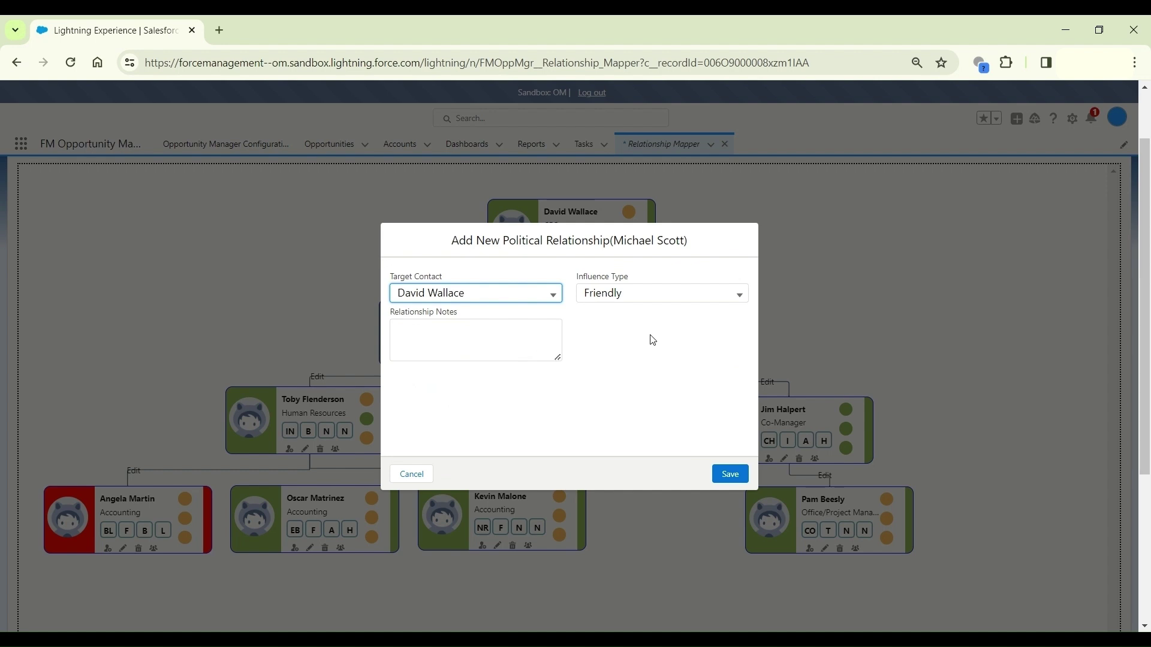
click(692, 305)
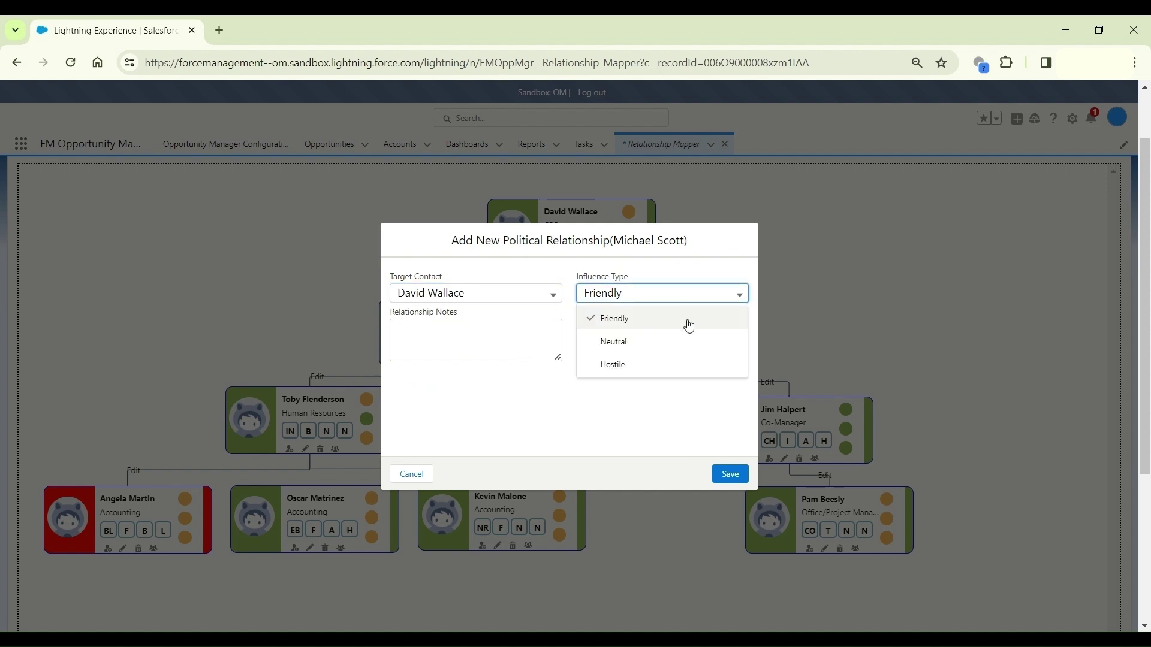
click(689, 327)
click(502, 340)
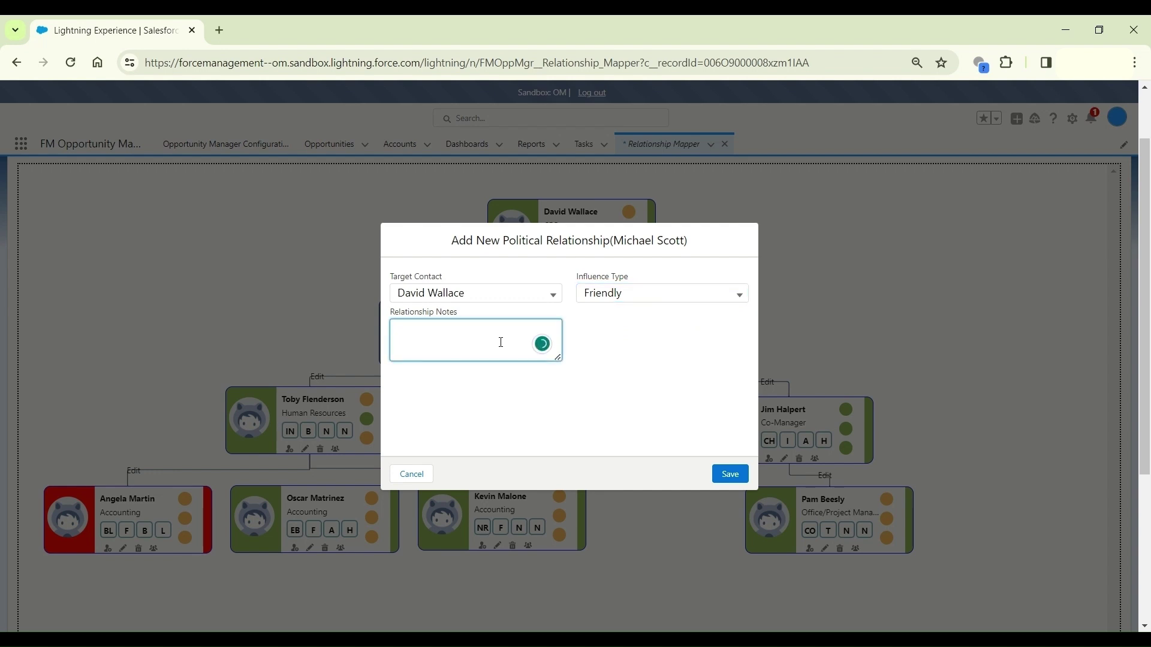
text(Worked together for 15+ years)
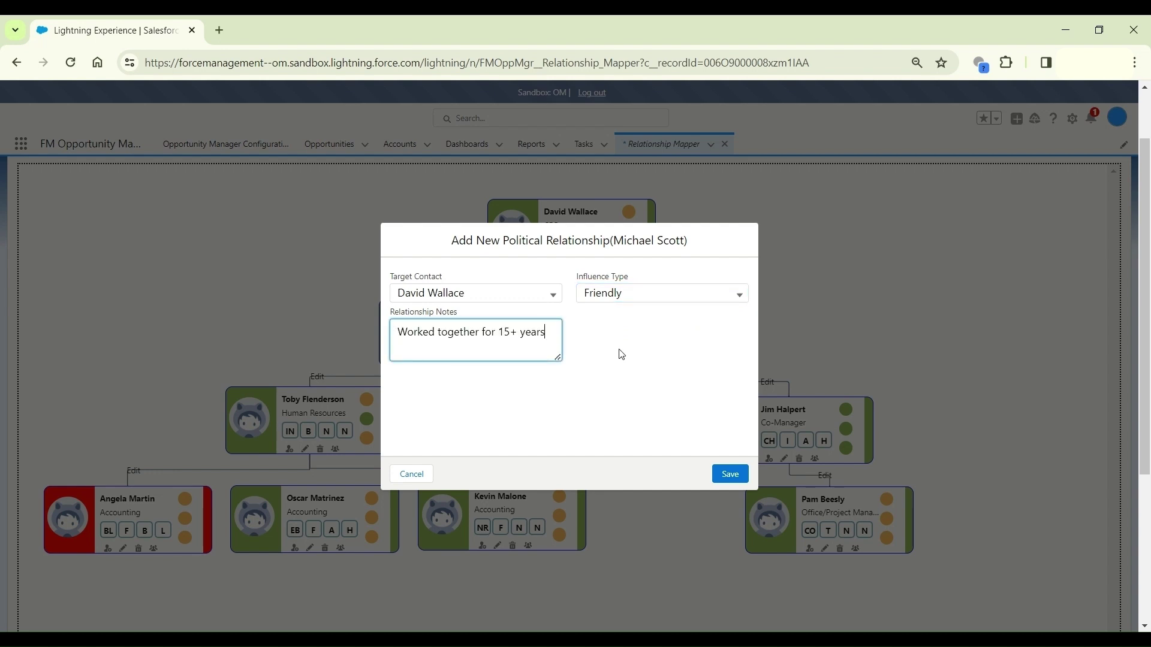
click(730, 475)
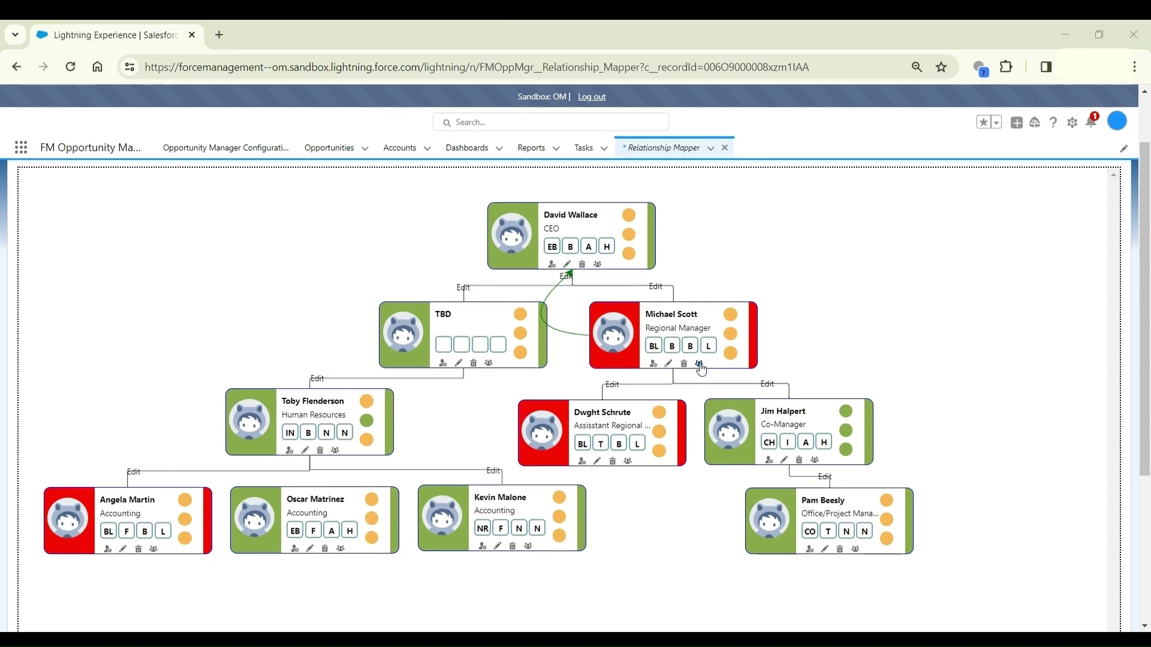
Step: Add a Hostile political relationship from the Regional Manager to the Human Resources contact with the note "Have opposite viewpoints on business needs"
click(699, 364)
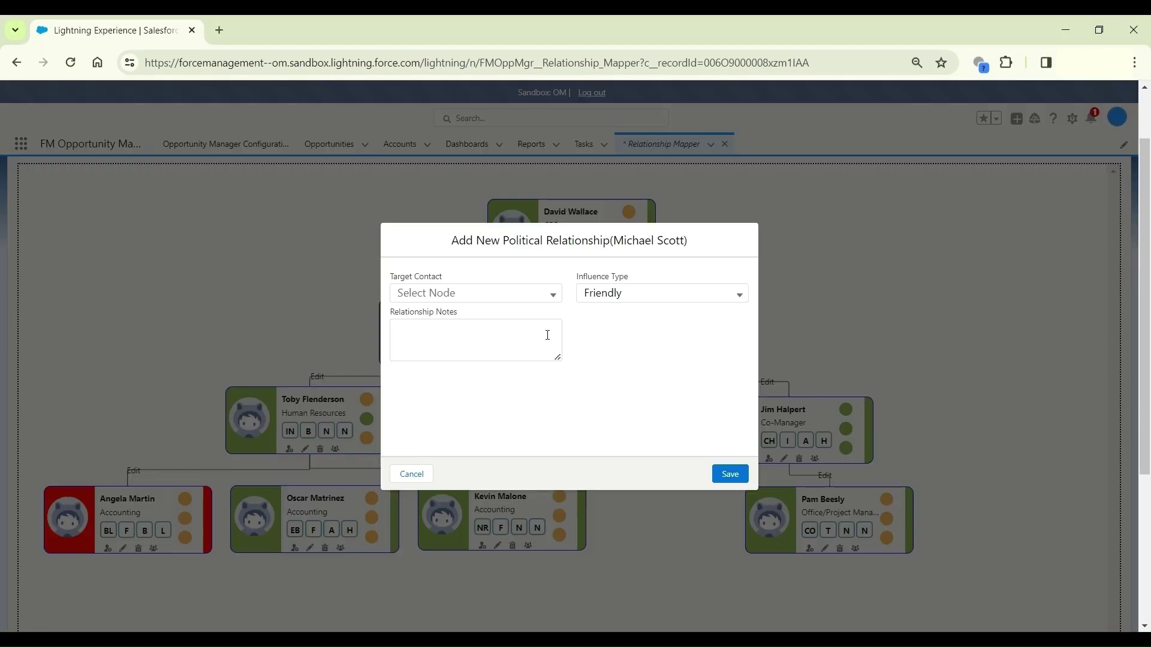
click(496, 300)
scroll(490, 425, down, 1)
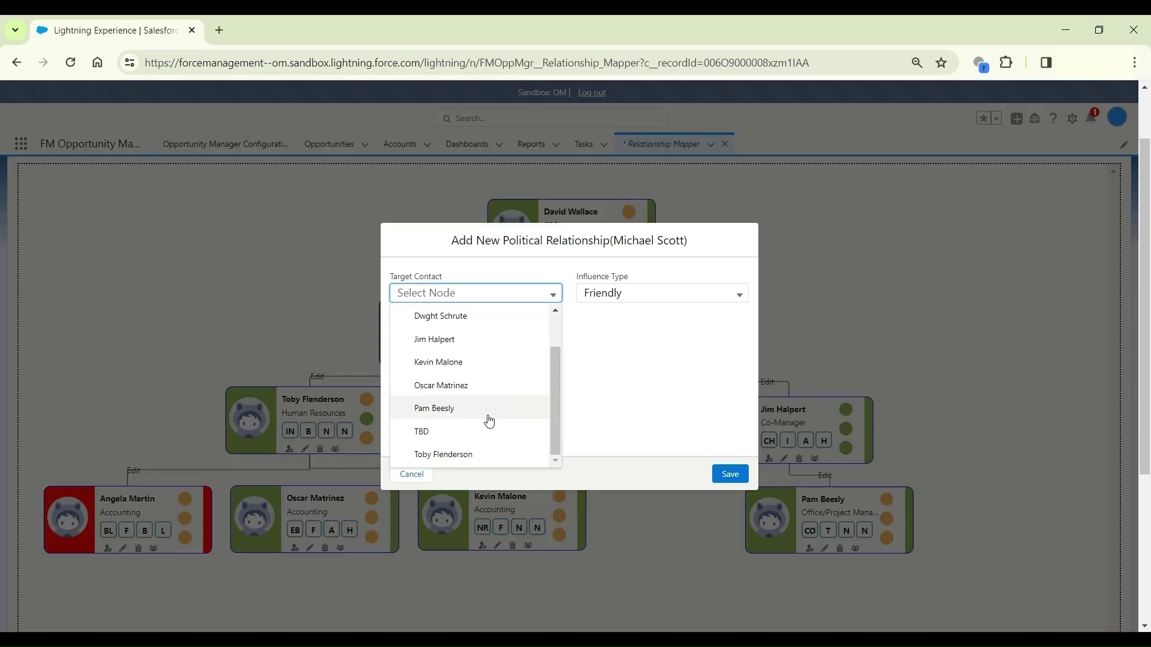
click(482, 454)
click(634, 297)
click(630, 363)
click(511, 346)
text(Have opposite viewpoints on business needs)
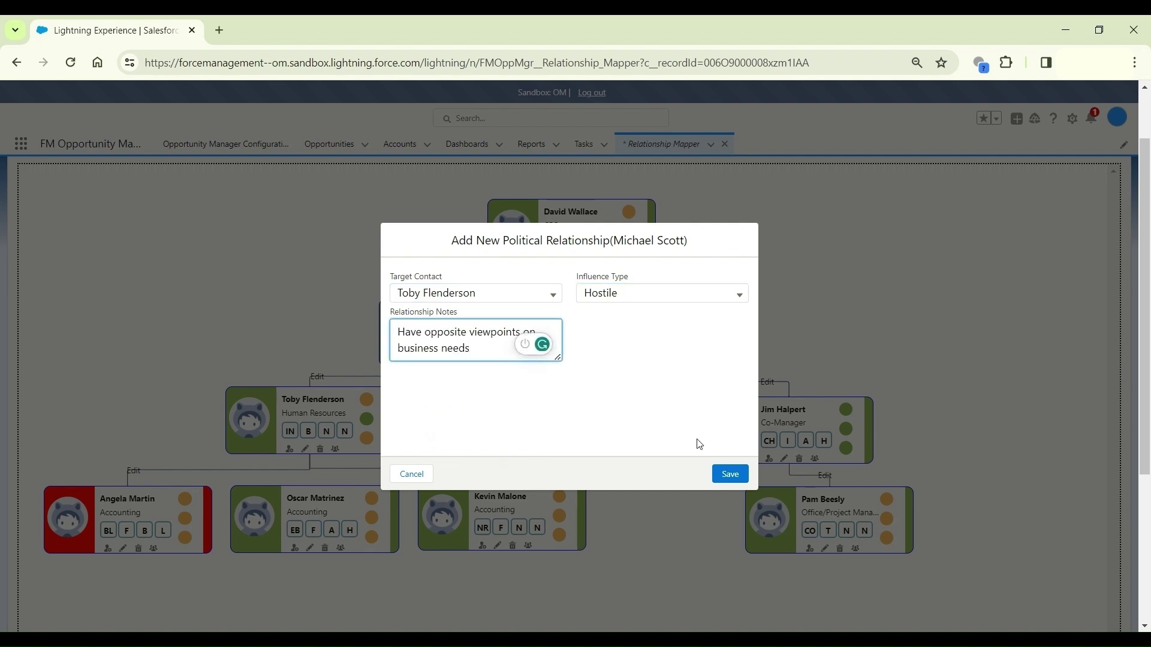
click(728, 473)
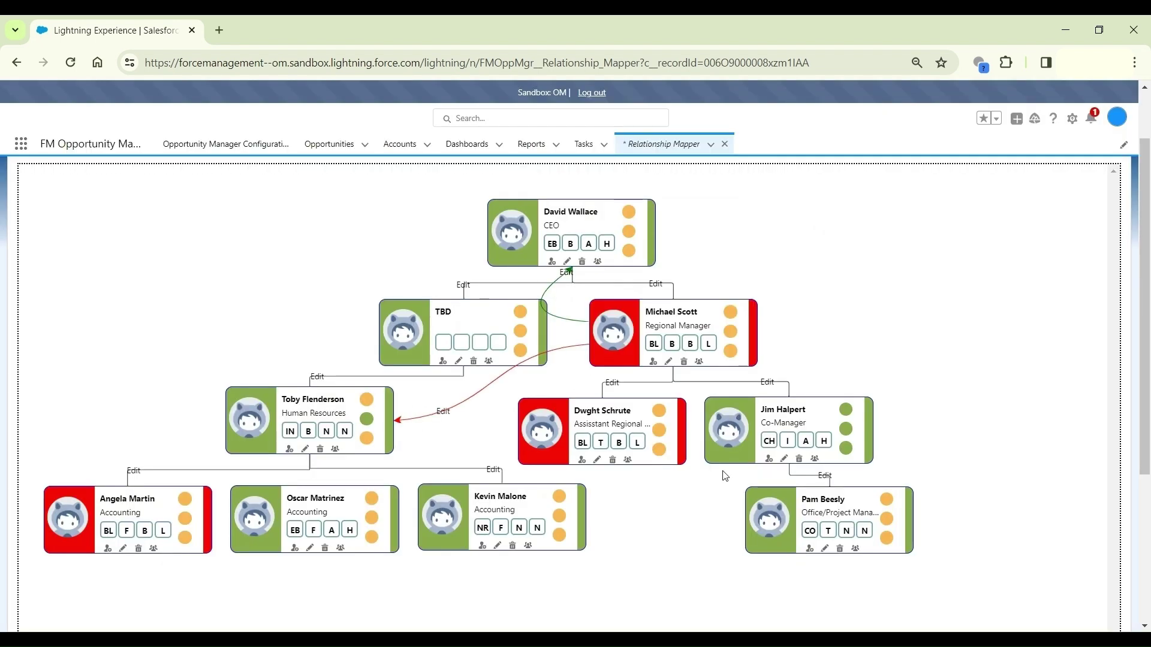